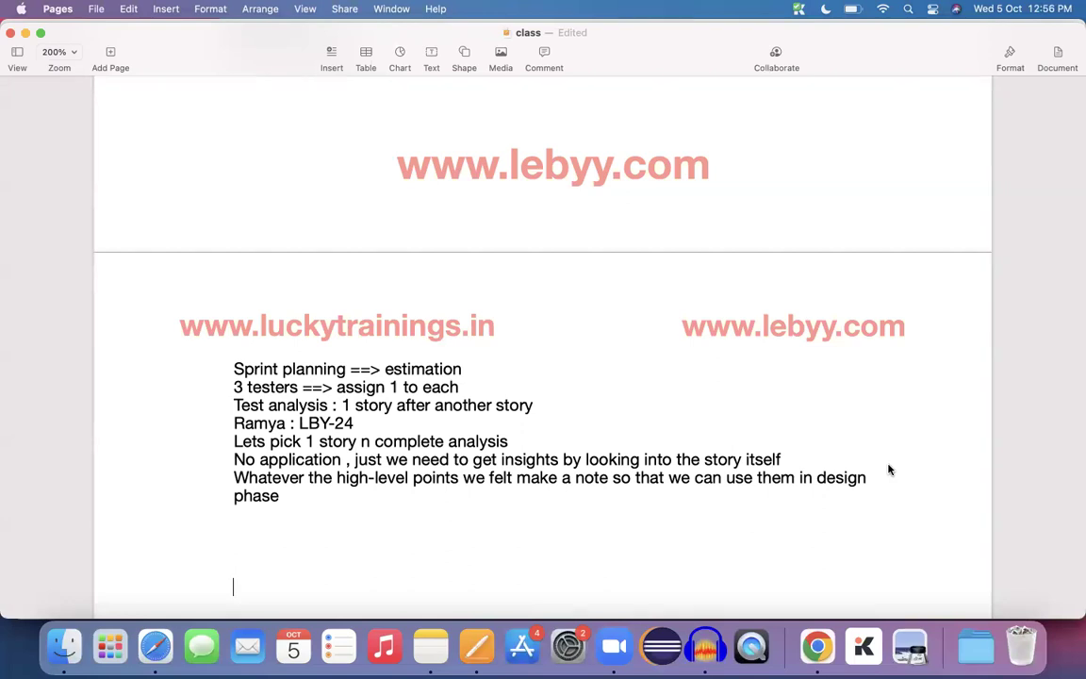
- Make the word "estimation" bold in the Sprint planning line
double_click(441, 369)
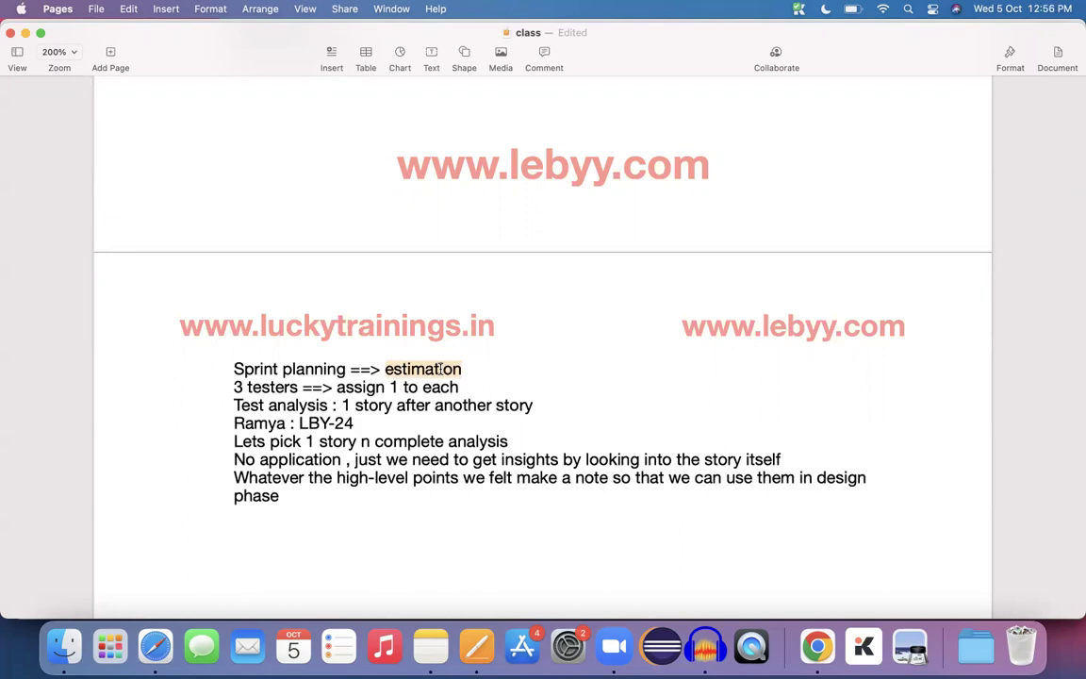
key(super+b)
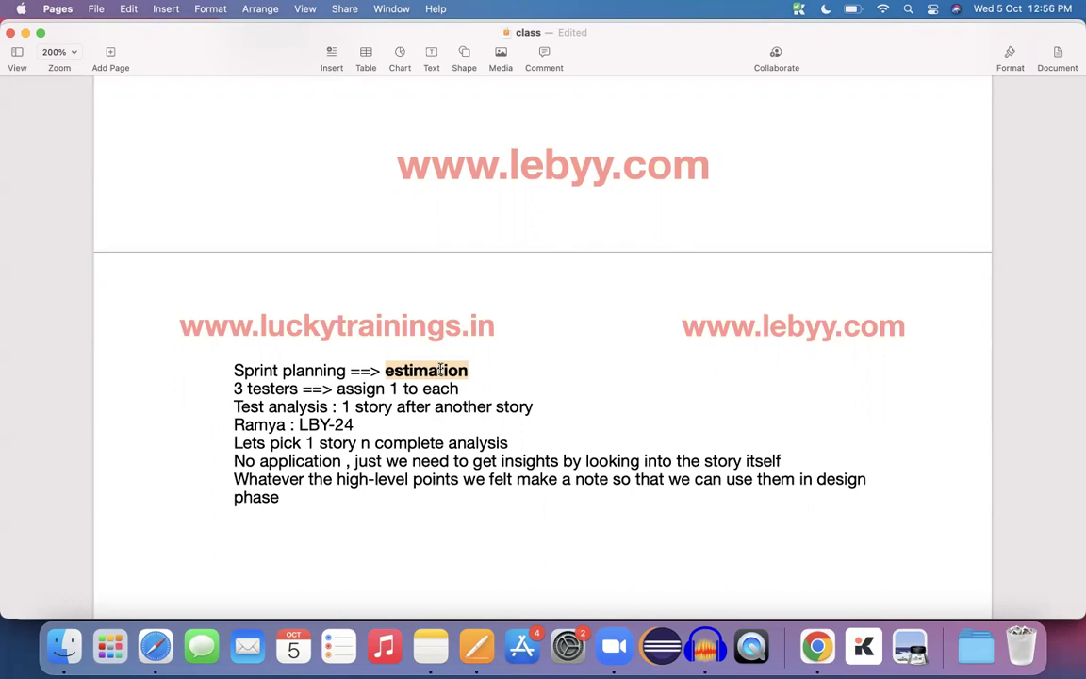
- Go back to the story point scale from 1 to 13 in the notes and highlight its rows to examine the hour ranges
key(Up)
key(Up)
scroll(440, 369, up, 2)
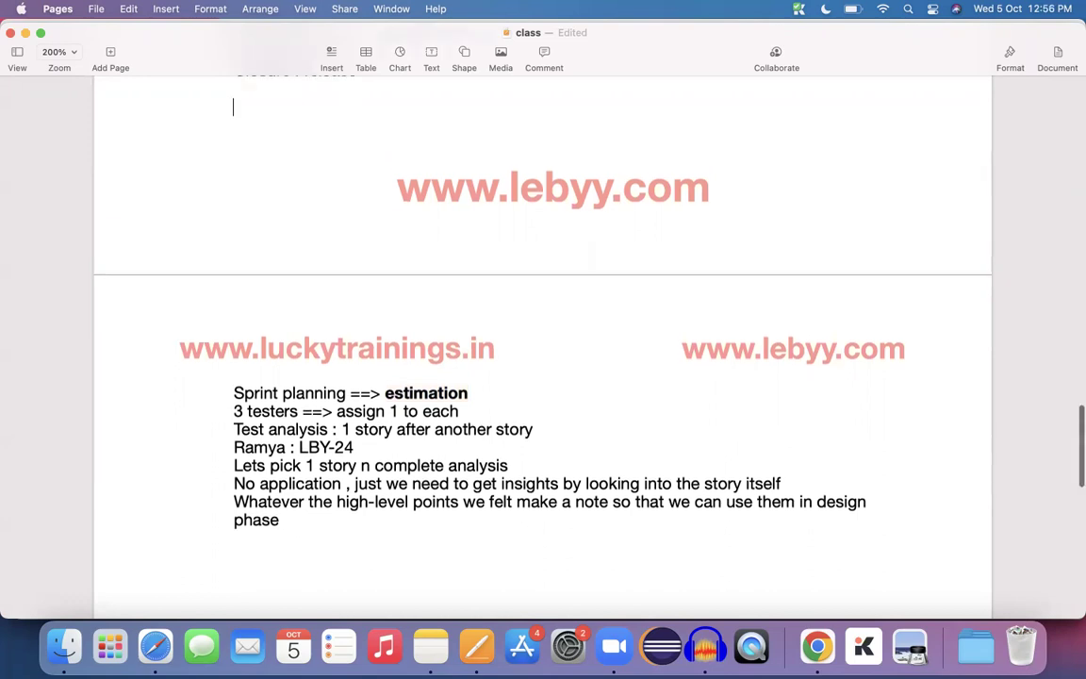
key(Up)
key(Up)
key(Up)
key(Up)
key(Up)
key(Up)
key(Up)
key(Up)
key(Up)
key(Up)
key(Up)
key(Up)
key(Up)
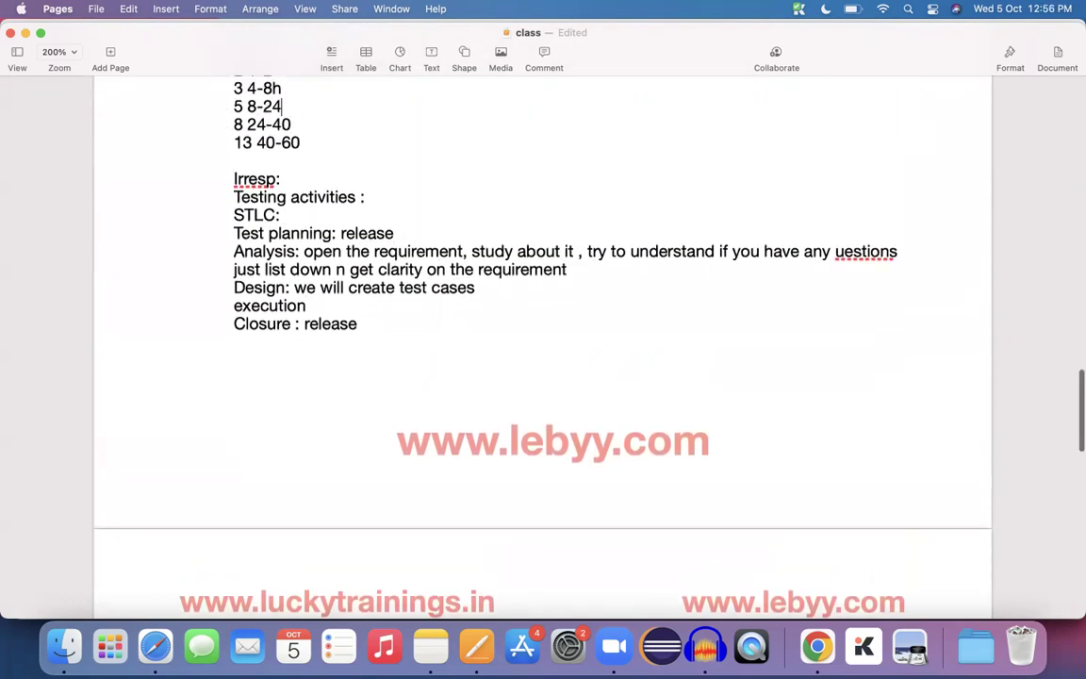
key(Up)
key(Up)
key(Up)
key(Left)
key(Left)
key(Left)
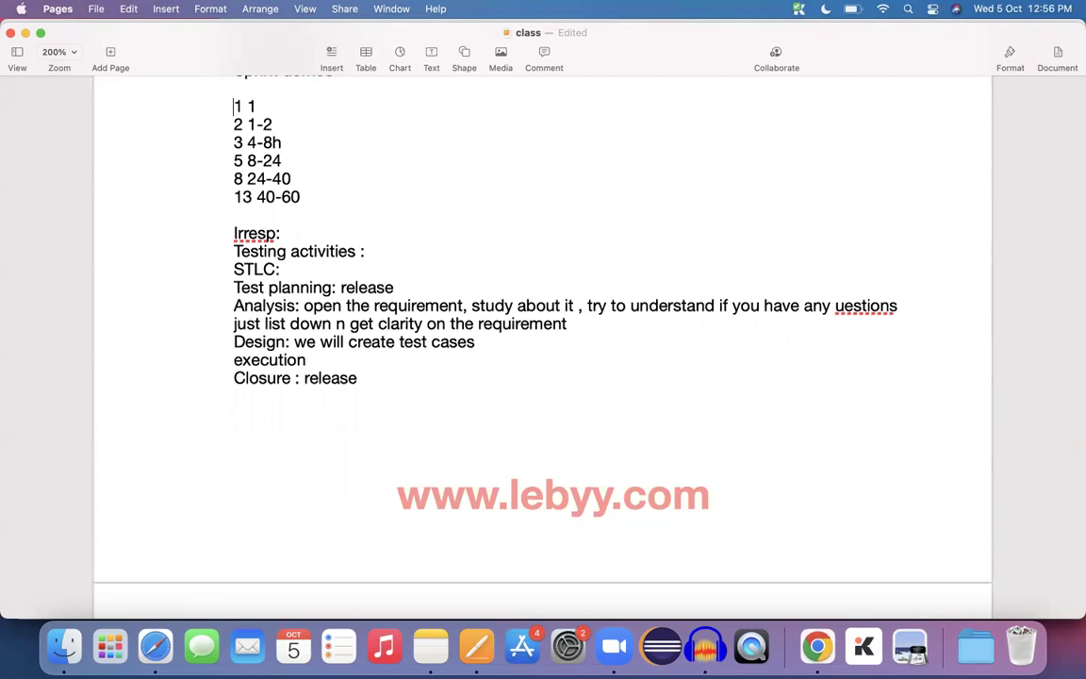
key(shift+Down)
key(shift+Down)
key(shift+Down)
key(shift+Down)
key(shift+Down)
key(shift+Down)
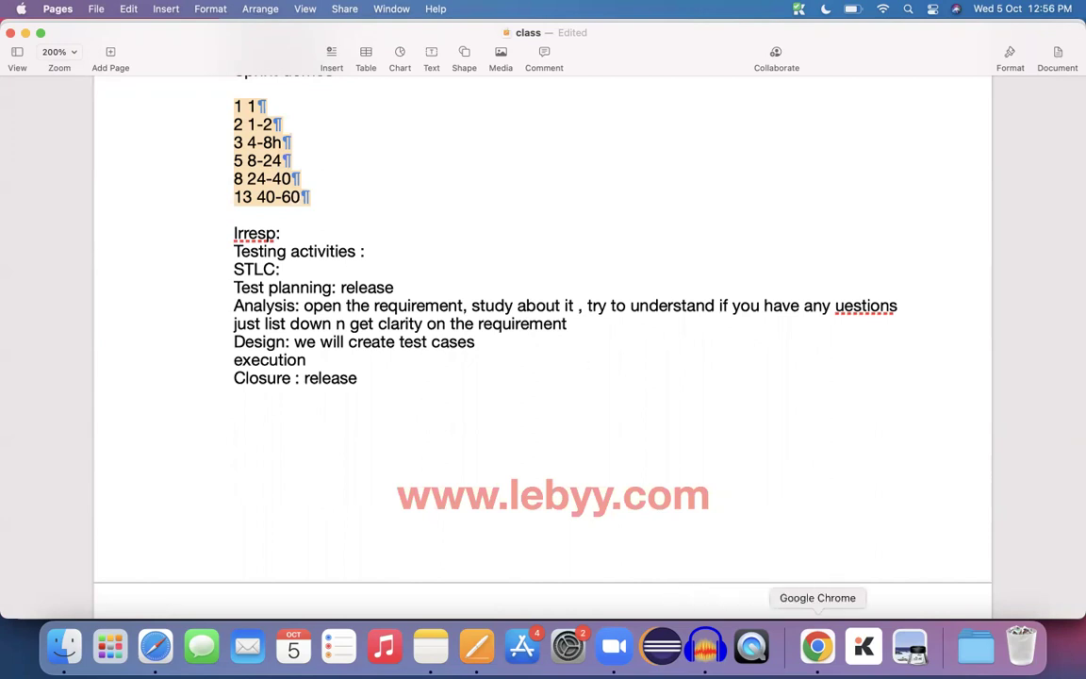
- Switch to Jira in Chrome, open story LBY-24 in its own tab and close the backlog tab
click(817, 647)
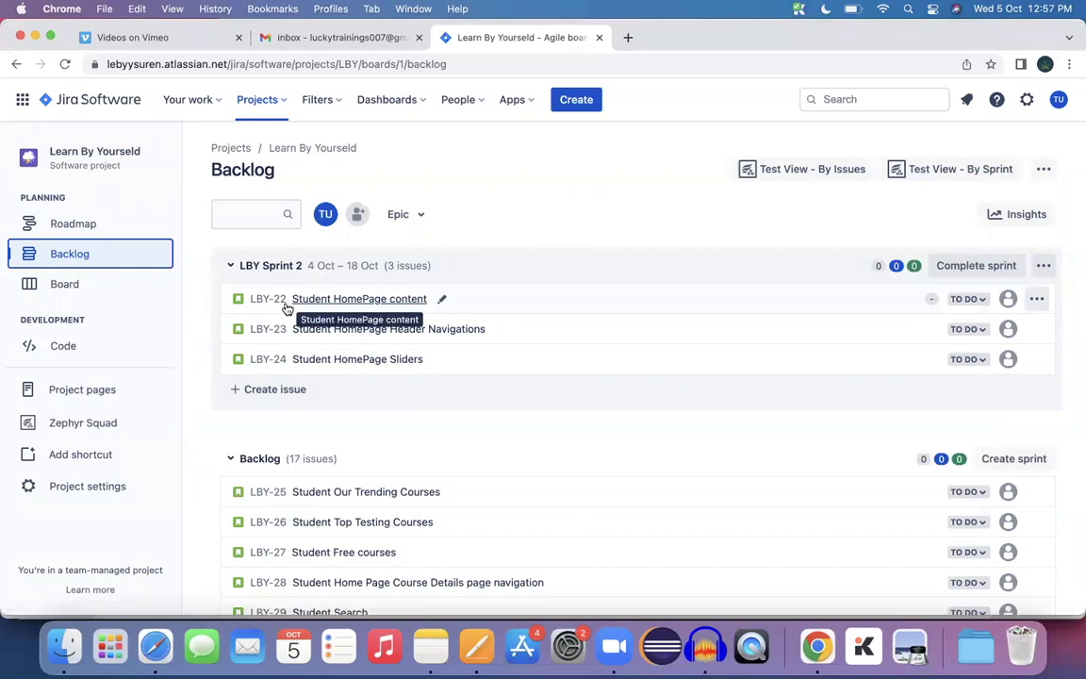
super+click(269, 361)
click(658, 36)
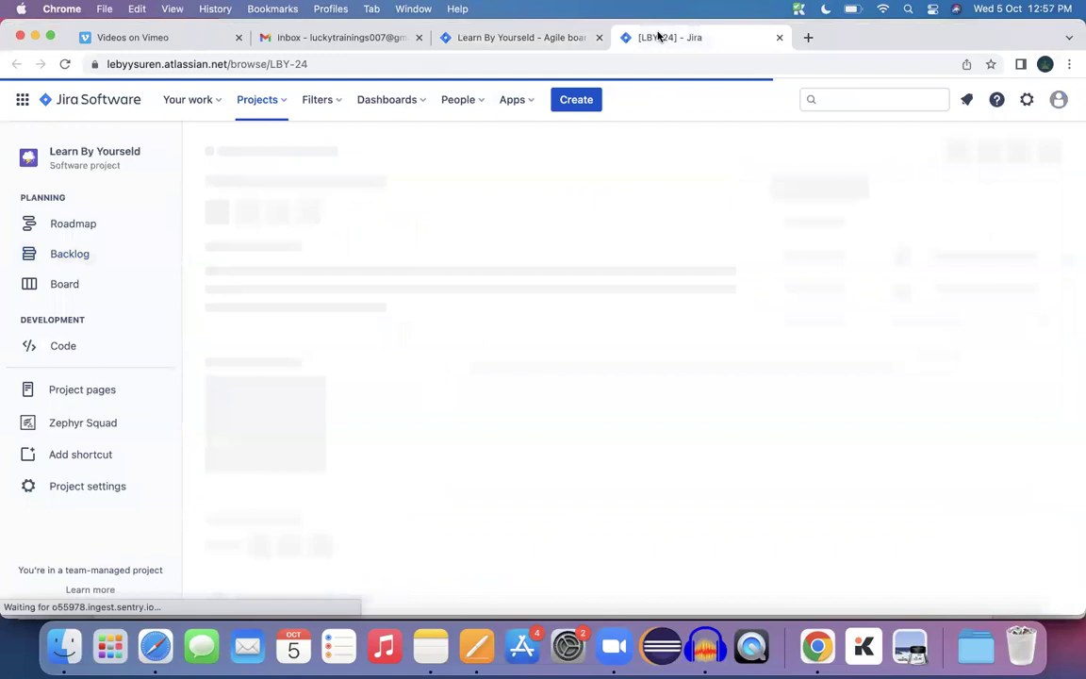
click(597, 38)
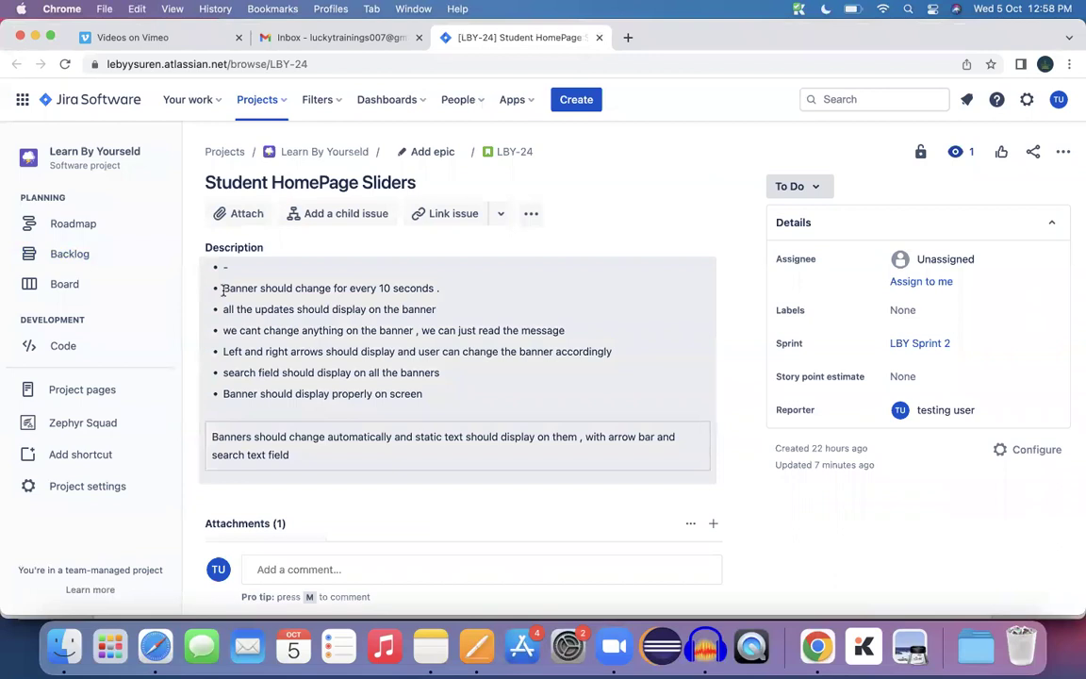
- Replace the dash in the description's first bullet with "AC" and remove the bullet from that line
drag(222, 290, 469, 464)
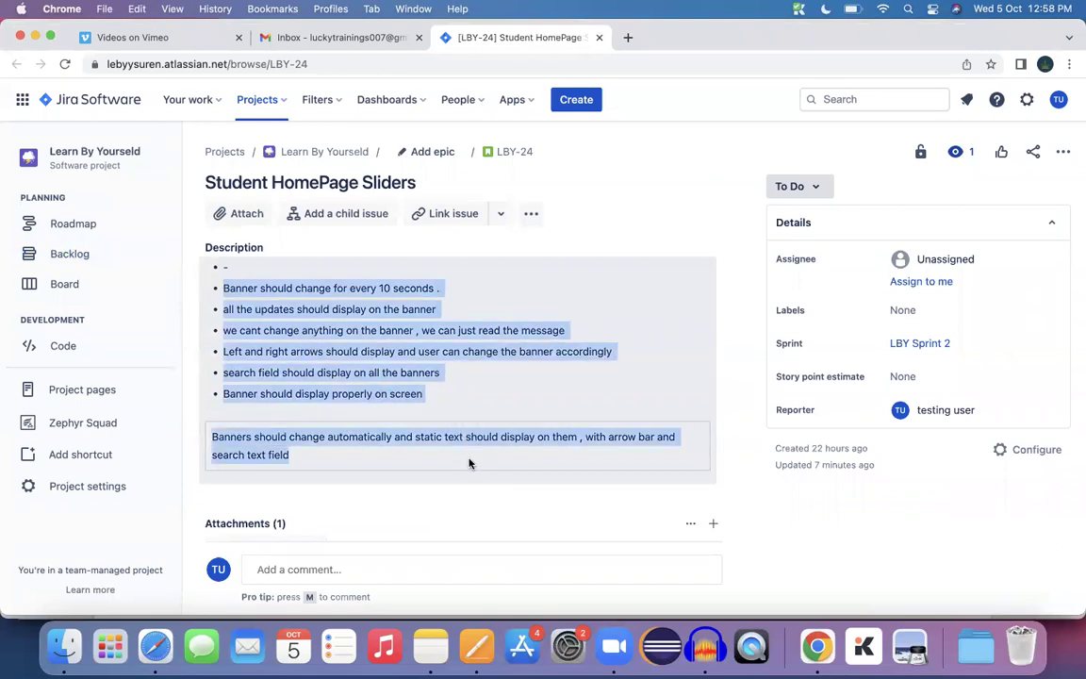
click(227, 268)
click(228, 269)
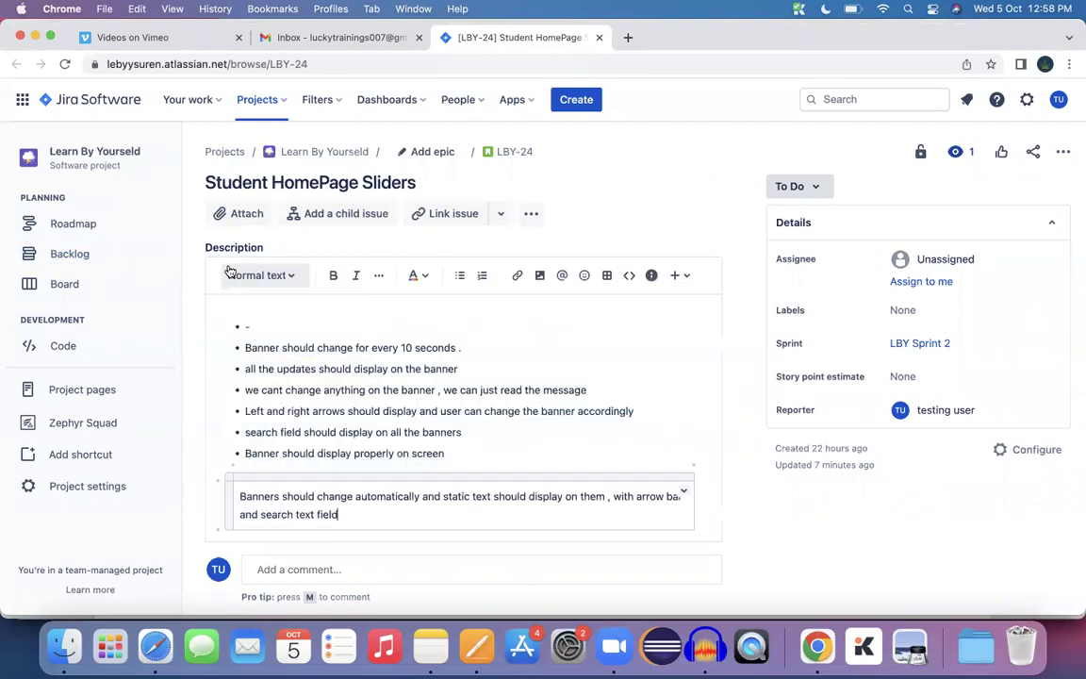
key(BackSpace)
text(AC)
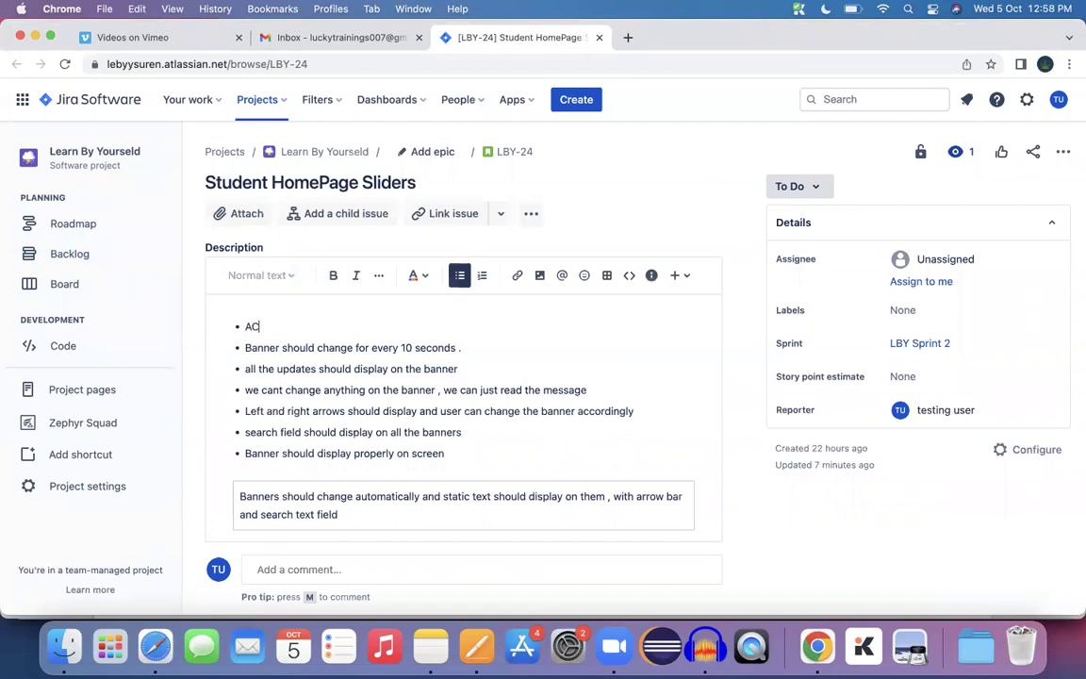
key(Left)
key(Left)
key(BackSpace)
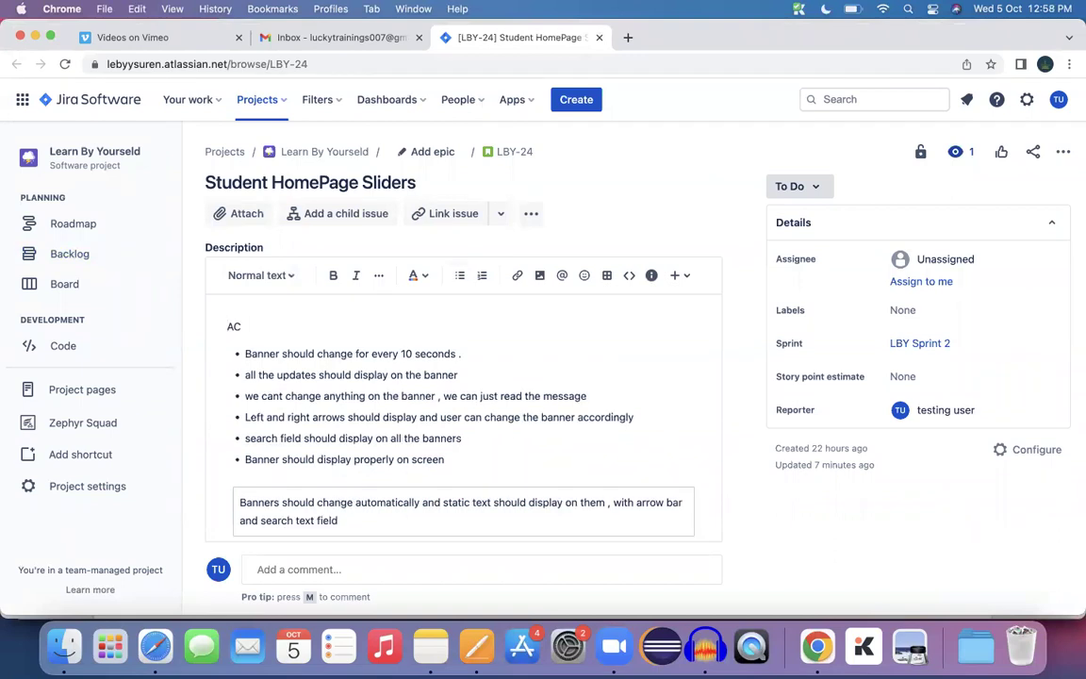
- Make the AC heading bold, add a colon after it and save the description
key(shift+Right)
key(shift+Right)
key(super+b)
key(Right)
text(:)
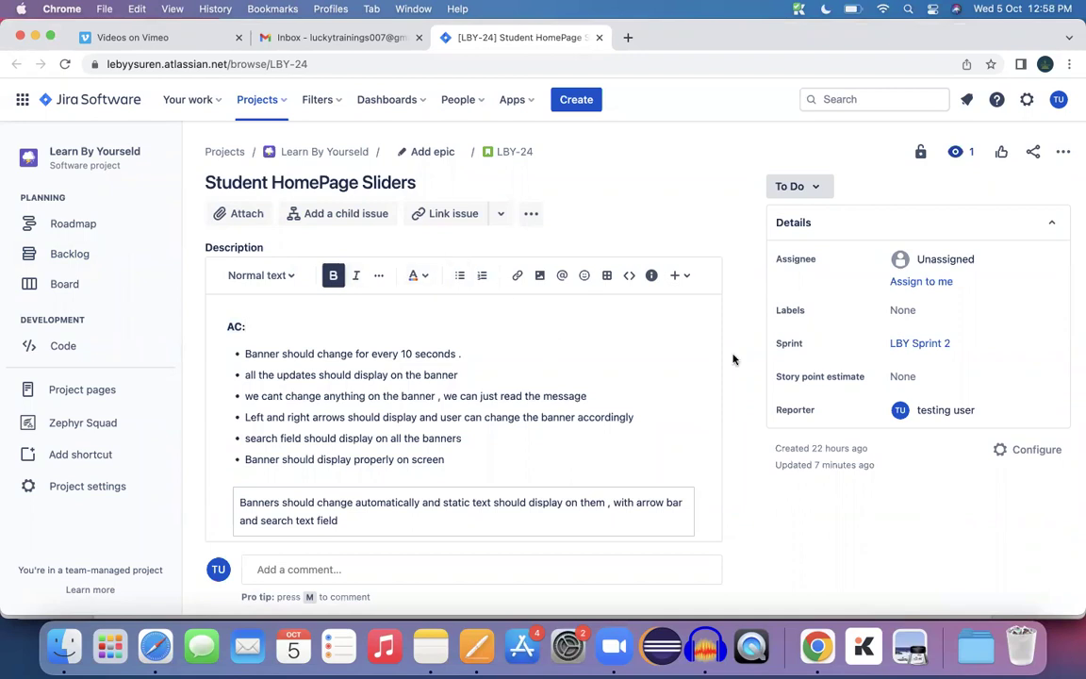
scroll(659, 318, down, 3)
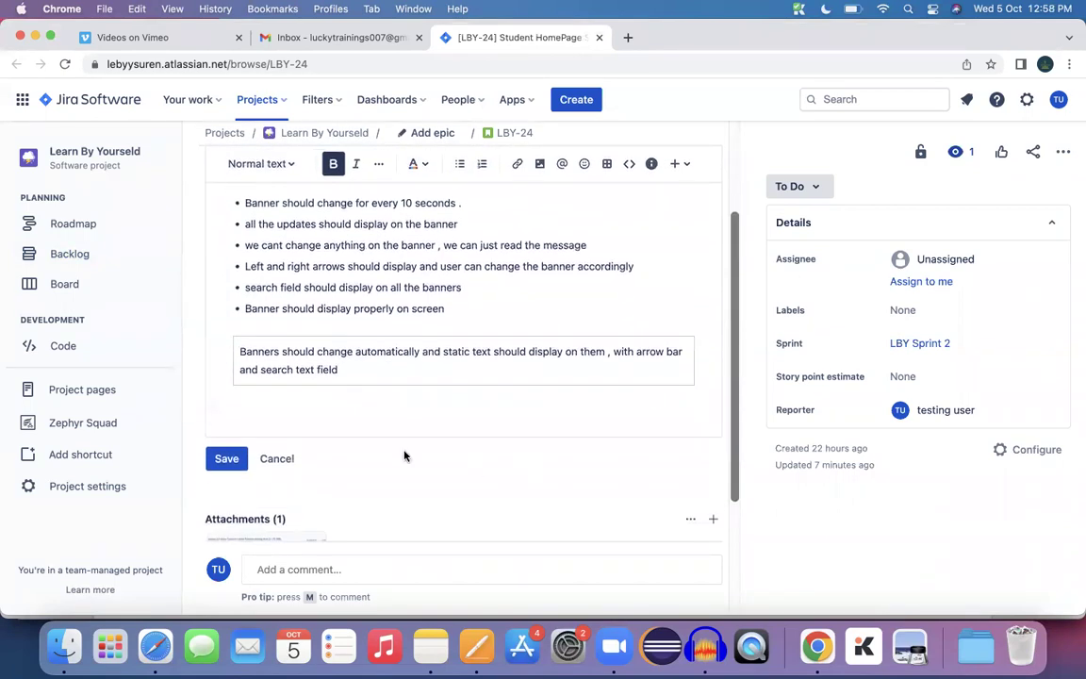
click(215, 468)
scroll(215, 467, up, 3)
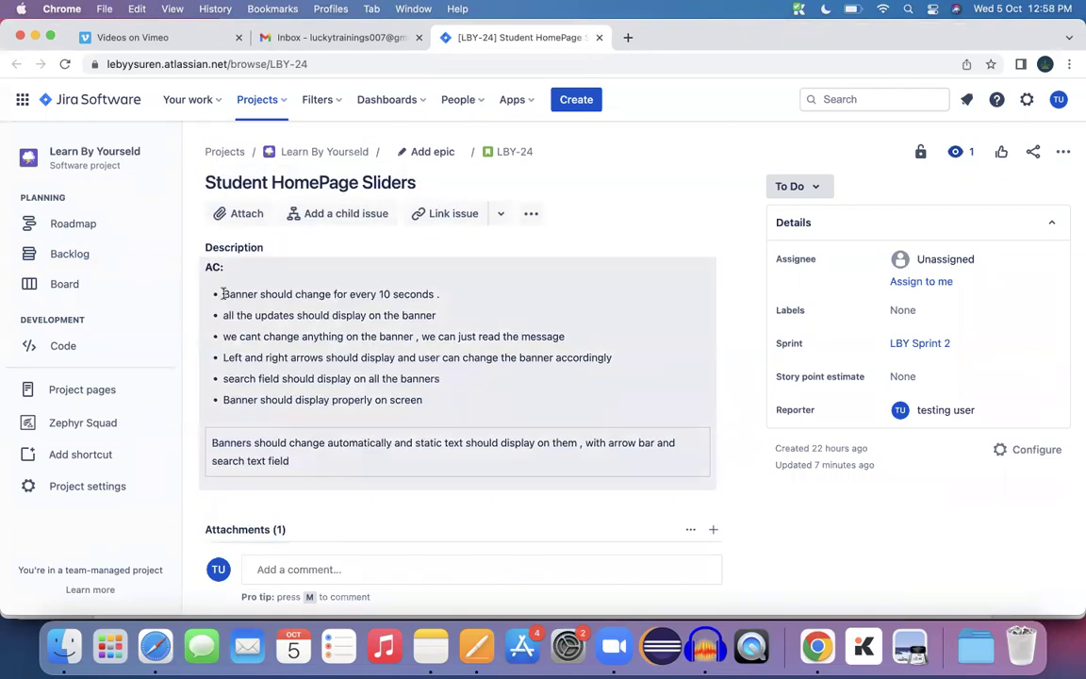
- Switch to the class notes in Pages and delete the surplus empty lines after the last paragraph
drag(223, 294, 457, 405)
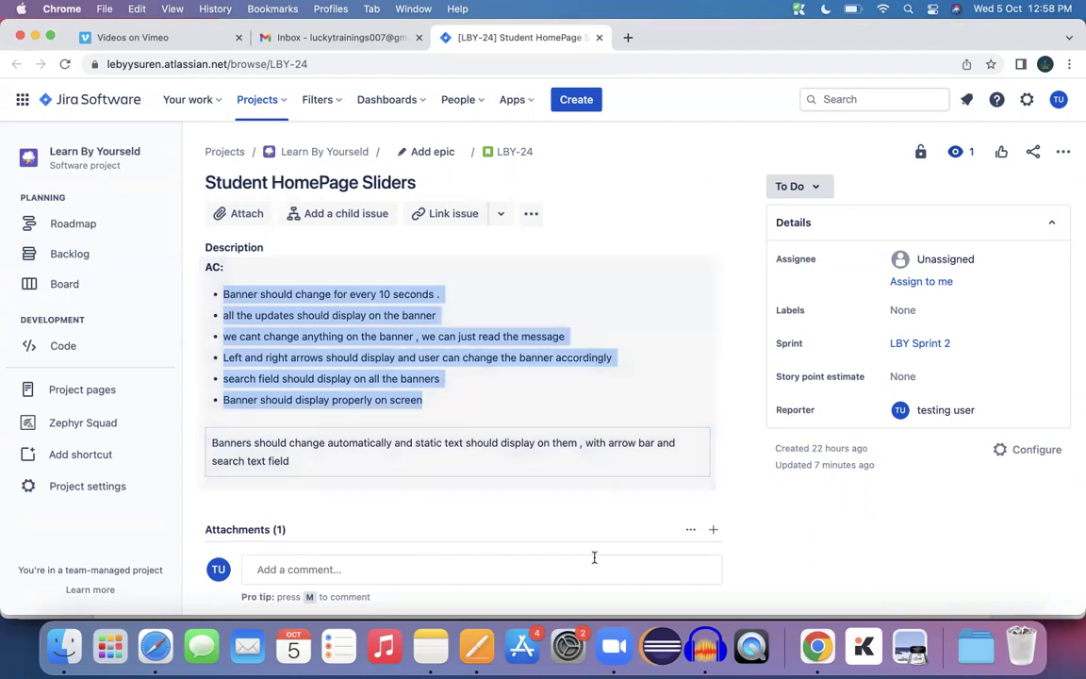
click(479, 658)
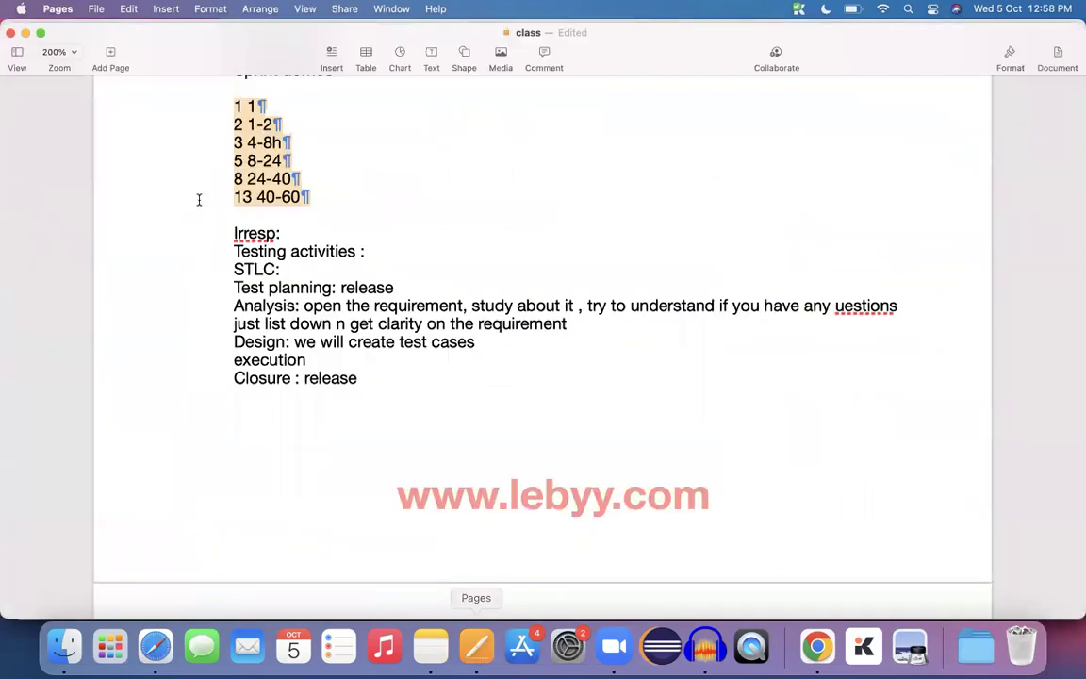
click(249, 160)
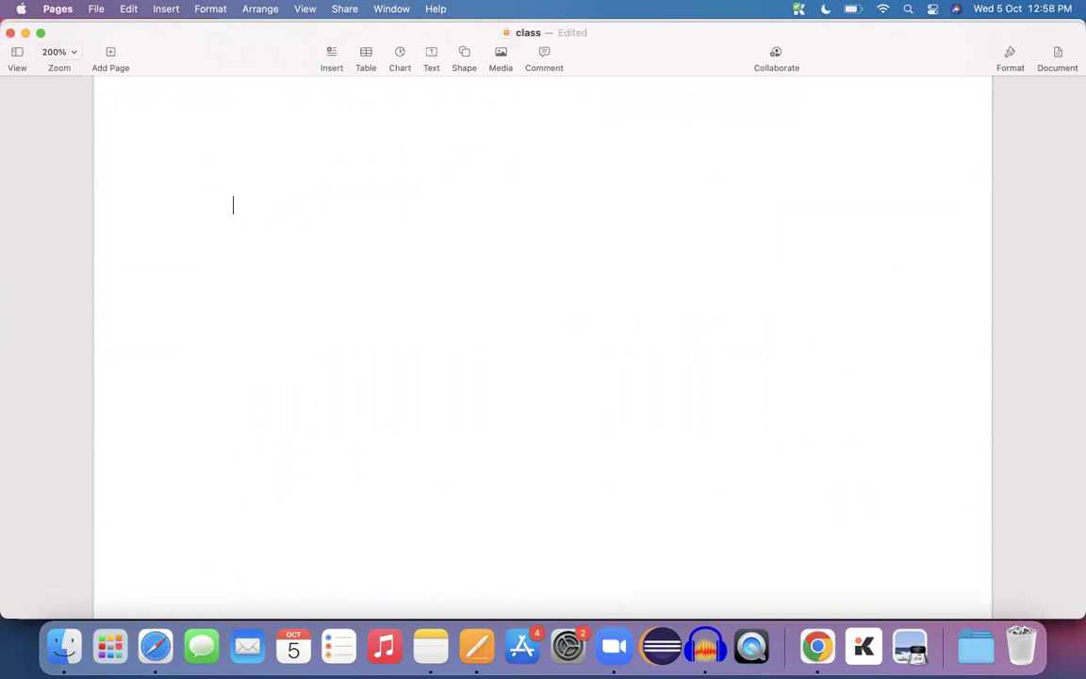
key(BackSpace)
key(BackSpace)
key(BackSpace)
key(BackSpace)
key(BackSpace)
key(BackSpace)
key(BackSpace)
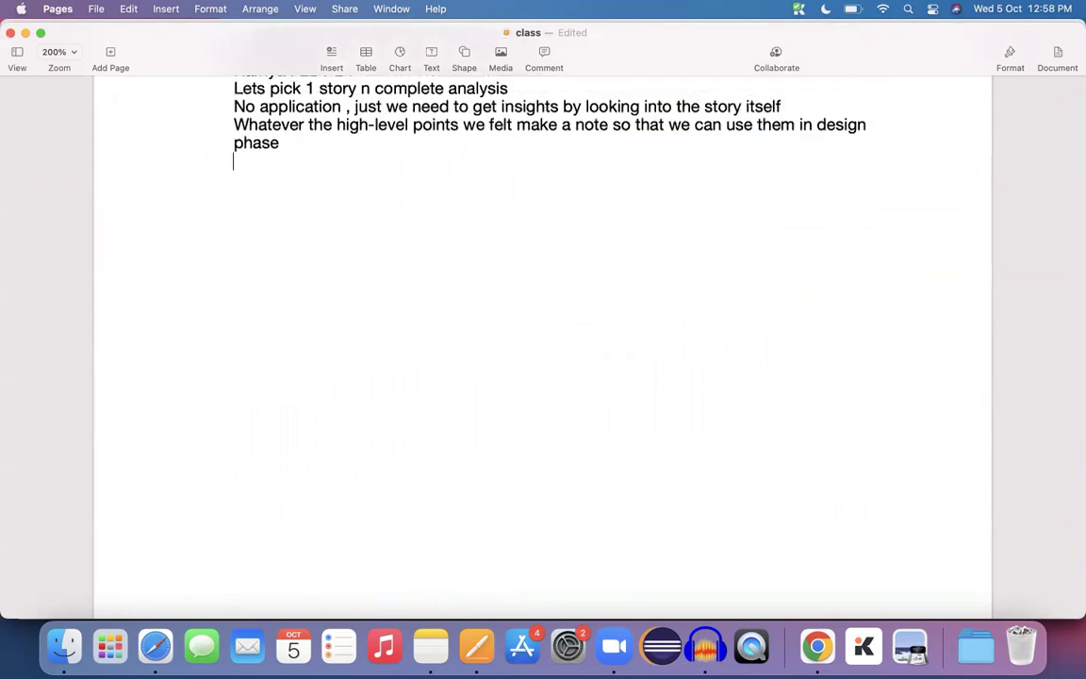
- Add the effort lines "T A: 2hrs", "T D : 6hr" and "T E : 7hr" below the last paragraph
key(Return)
text(T A: 2hrs)
key(Return)
text(T D :)
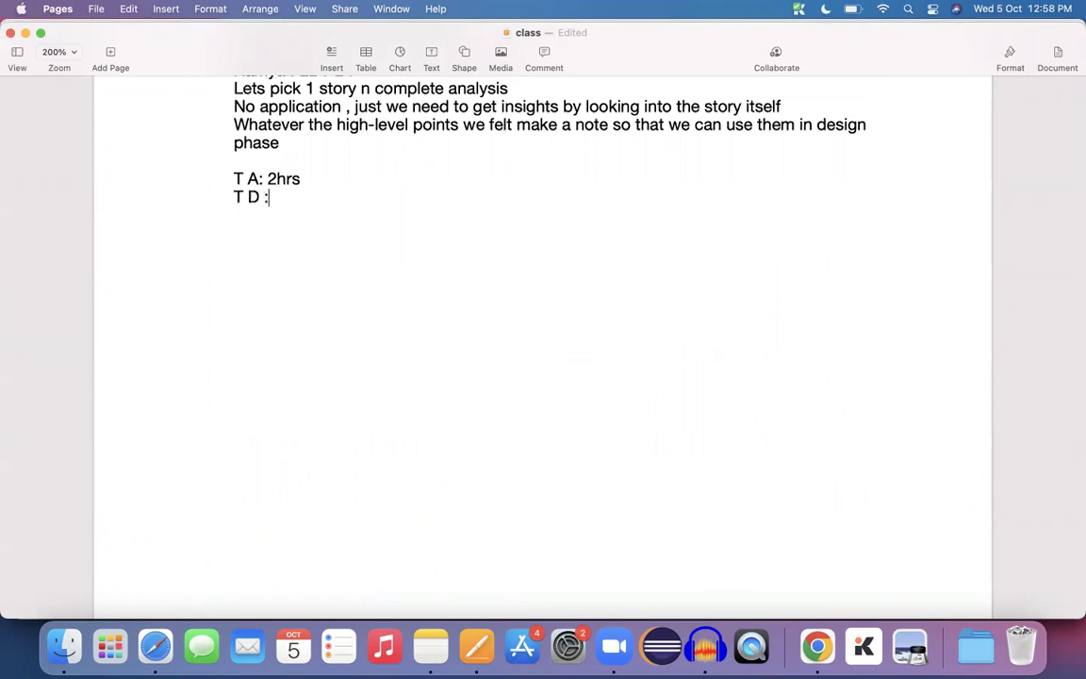
text( 8hr)
key(Left)
key(Left)
key(BackSpace)
text(6)
key(Right)
key(Right)
key(Return)
text(T E : 7hr)
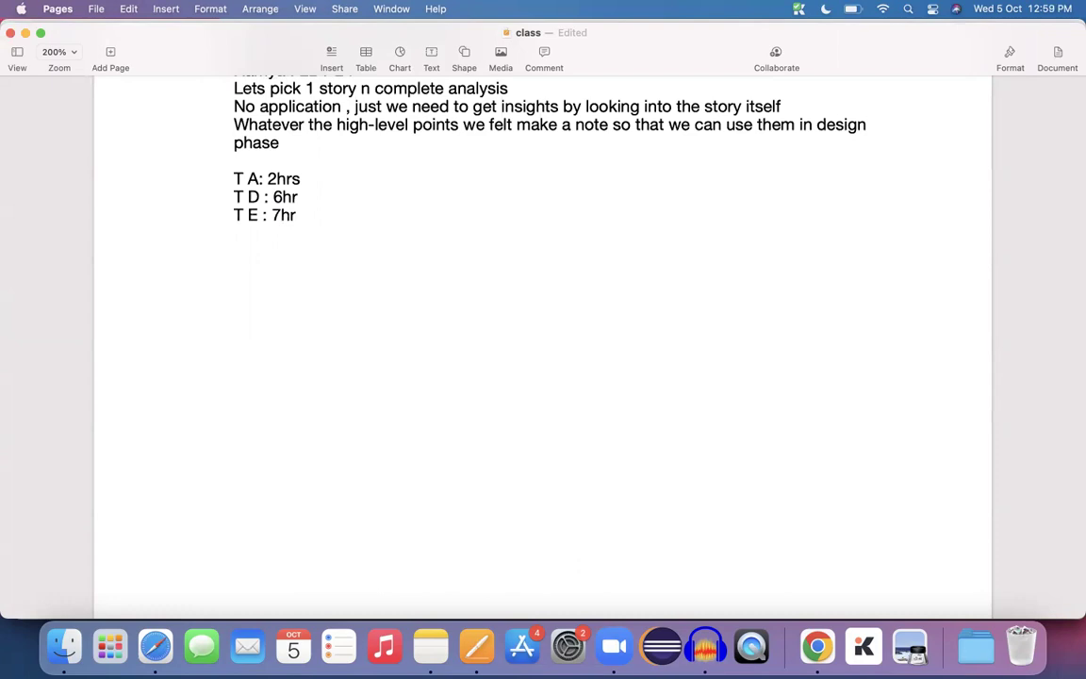
- Insert the line "15hrs ==> of time for us to test" directly above the T A line
click(292, 178)
click(262, 162)
key(Return)
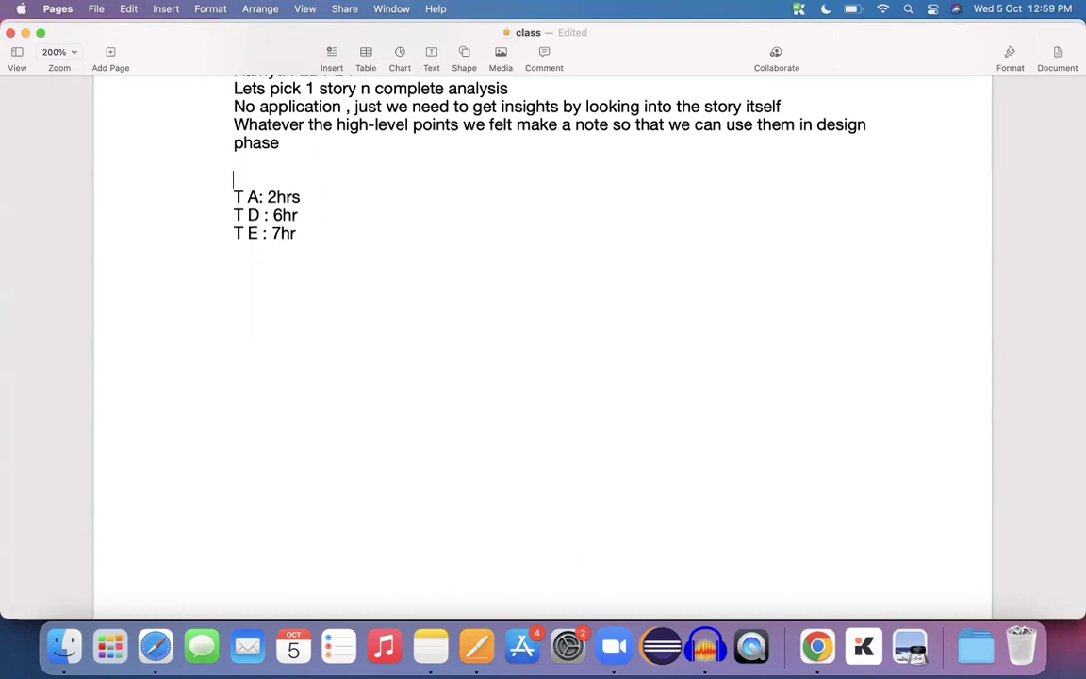
text(15hrs ==> of t)
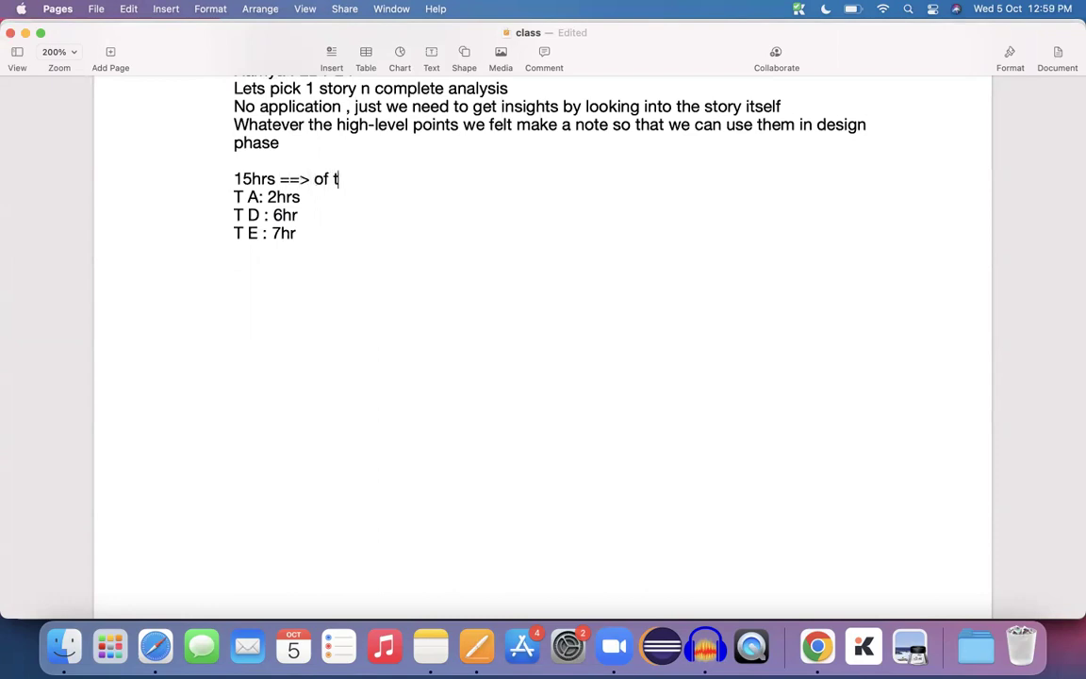
text(ime for us to e)
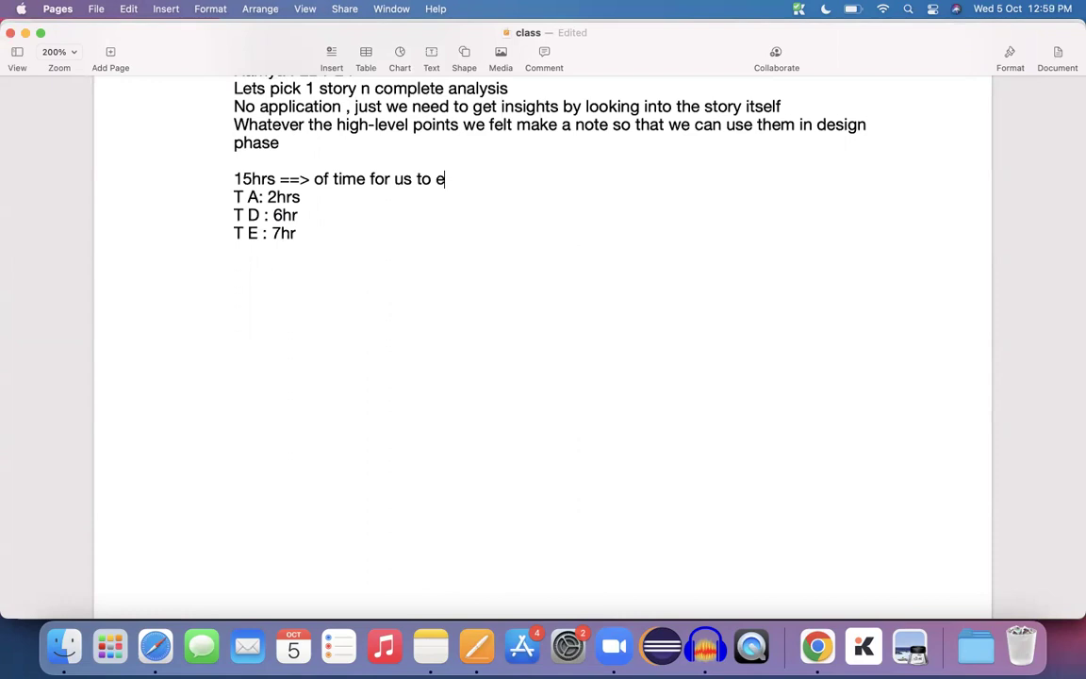
key(BackSpace)
text(test)
- Insert "T R : 1hr" between the T D and T E lines and change the total testing time to 16hrs
click(298, 215)
key(Return)
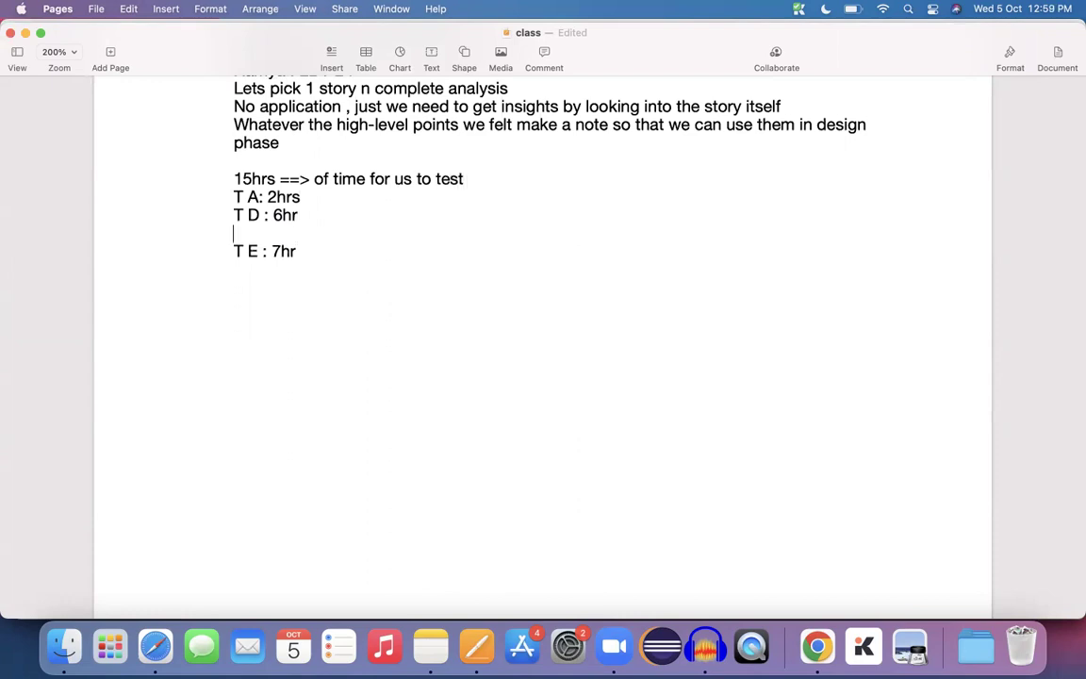
text(T N)
key(BackSpace)
text(R : 1hr)
key(Up)
key(Up)
key(Up)
key(Left)
key(Left)
key(shift+Left)
text(6)
- Check the 8-24 hour row of the story point scale to find the points matching the total testing time
key(Up)
key(Up)
key(Up)
key(Up)
key(Up)
key(Up)
key(Up)
key(Up)
key(Up)
key(Up)
key(Up)
key(Up)
key(Up)
key(Up)
key(Up)
key(Up)
key(Up)
key(Up)
key(Up)
key(Up)
key(Up)
key(Up)
key(Up)
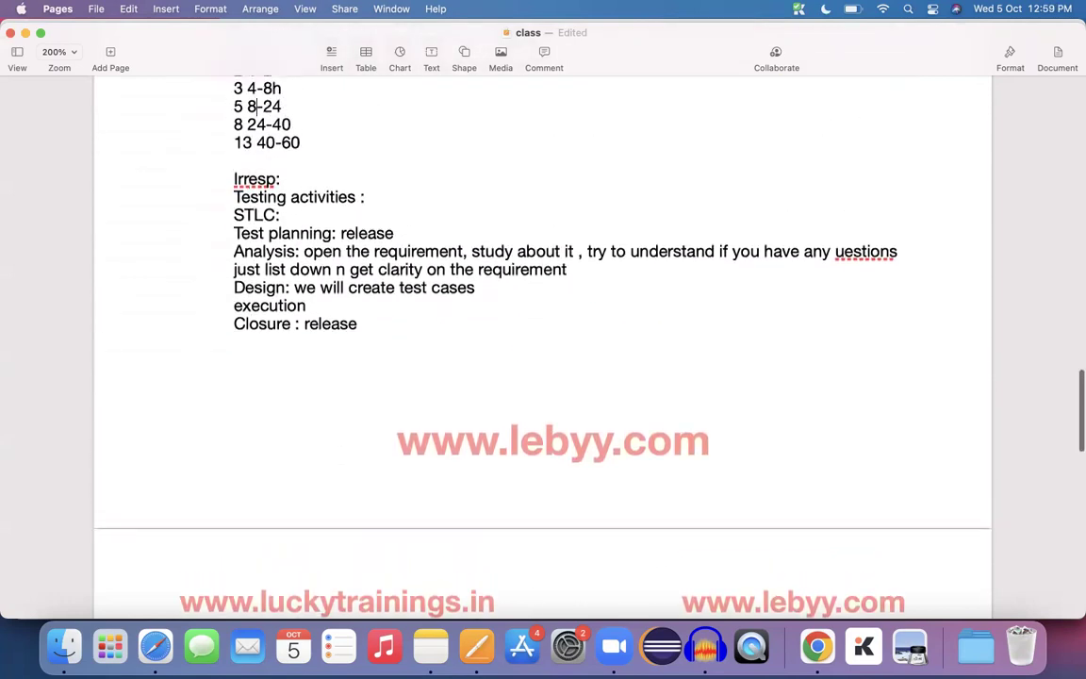
key(Right)
key(Right)
key(Right)
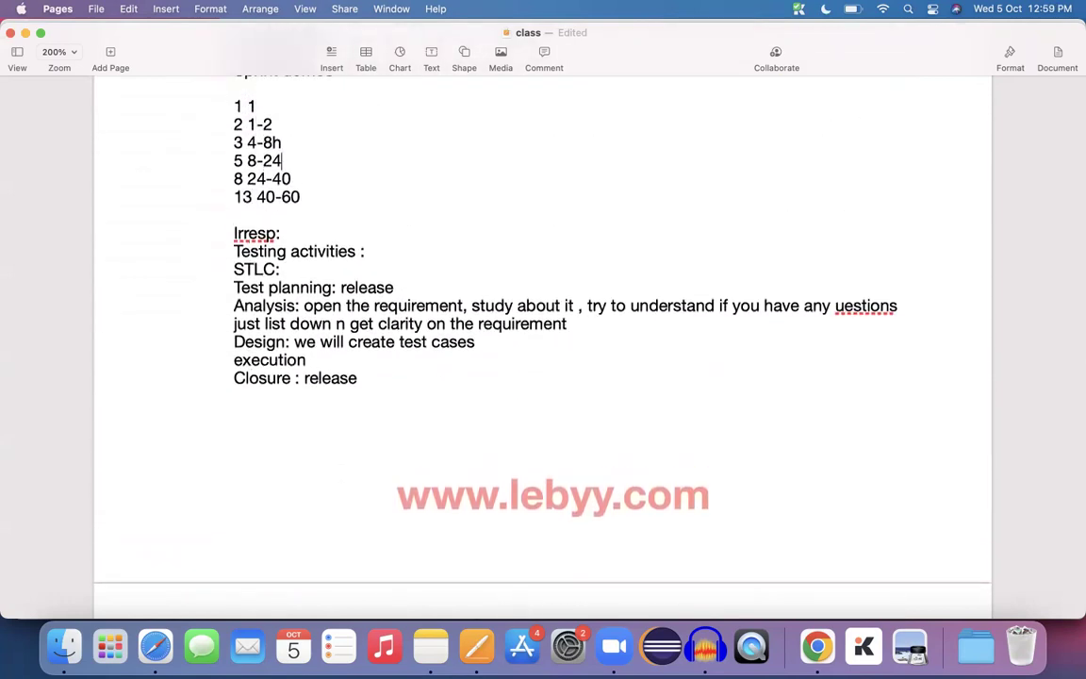
key(shift+Left)
key(shift+Left)
key(shift+Left)
key(Left)
key(Left)
- Switch to the LBY-24 story in Chrome and begin a comment with "Testing Estimate : 5points,"
click(818, 647)
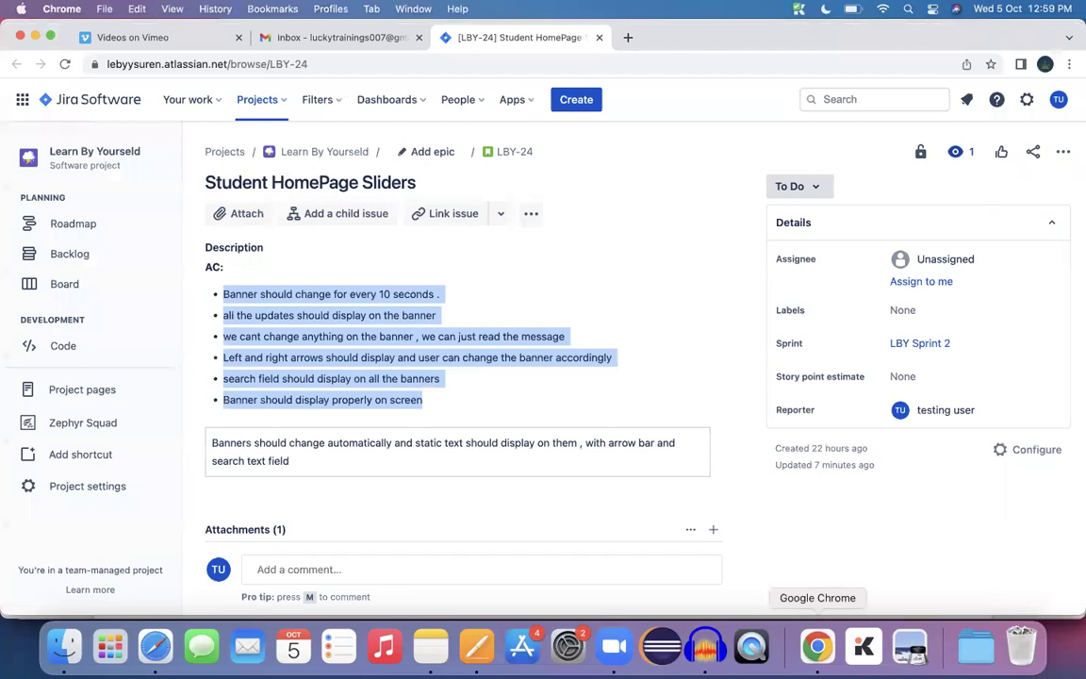
scroll(457, 377, down, 5)
click(448, 559)
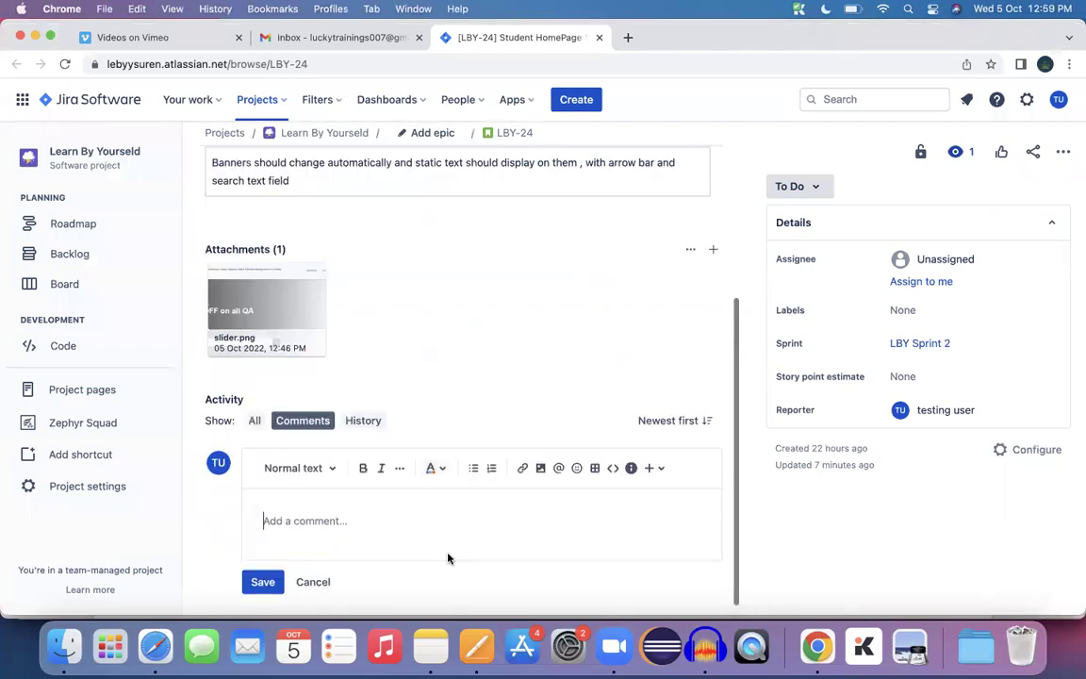
text(Testin)
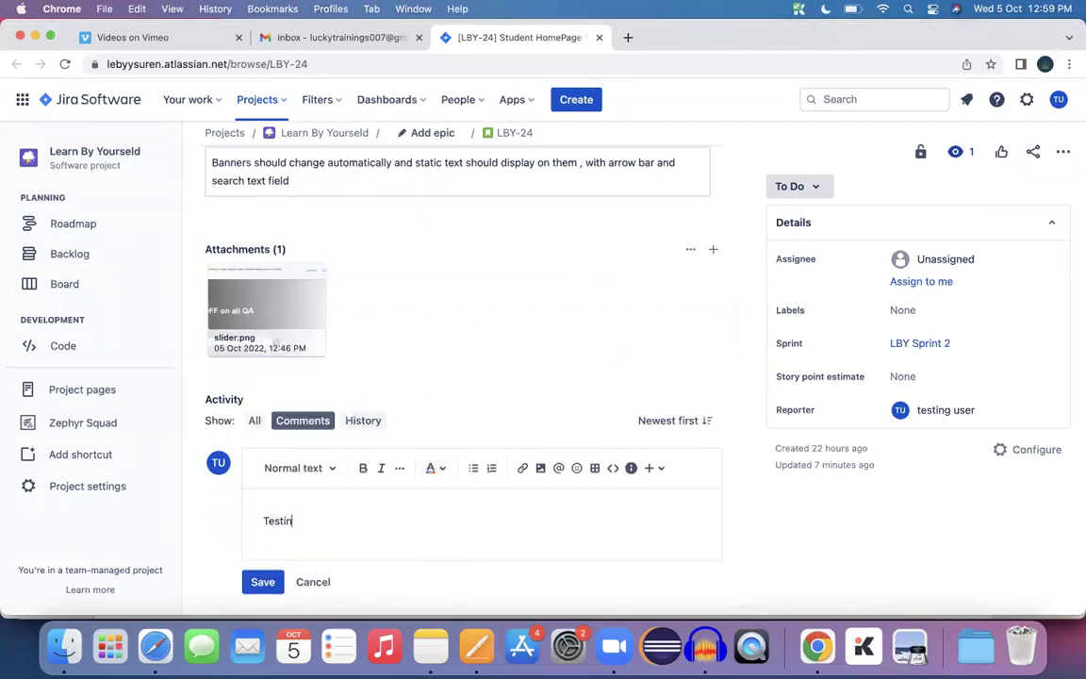
text(g Estimate : 5)
text(pon)
text(ints, t)
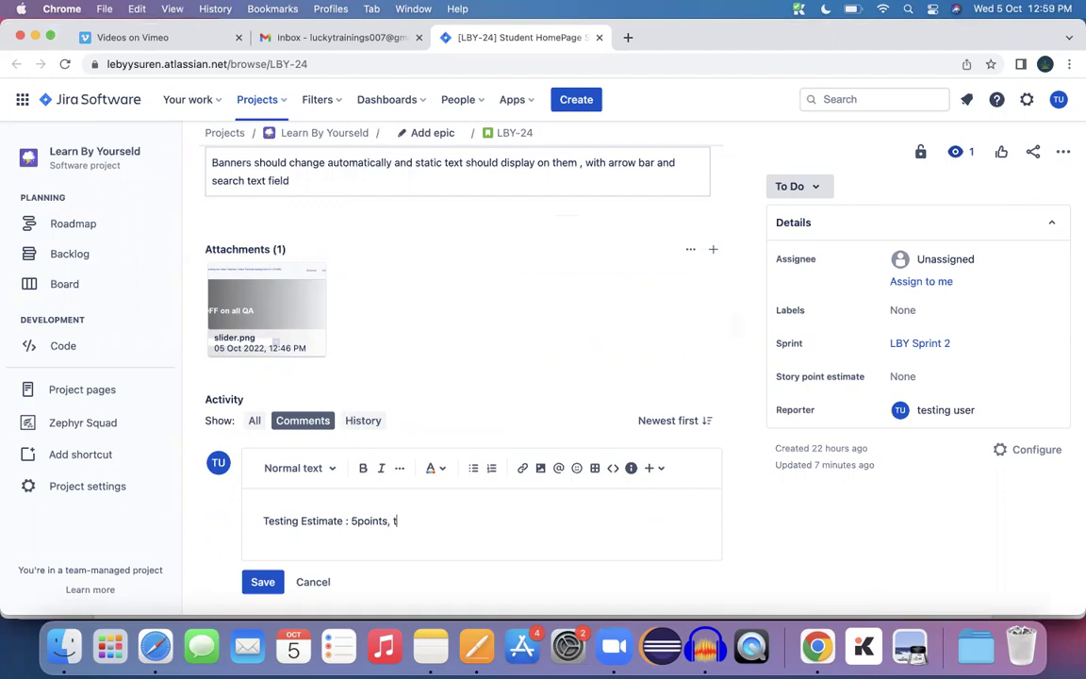
- Complete the comment with "this estimate included T A, T D, TR & T E" and save it
text(his estimate invlude)
key(BackSpace)
key(BackSpace)
key(BackSpace)
key(BackSpace)
key(BackSpace)
text(cluded T )
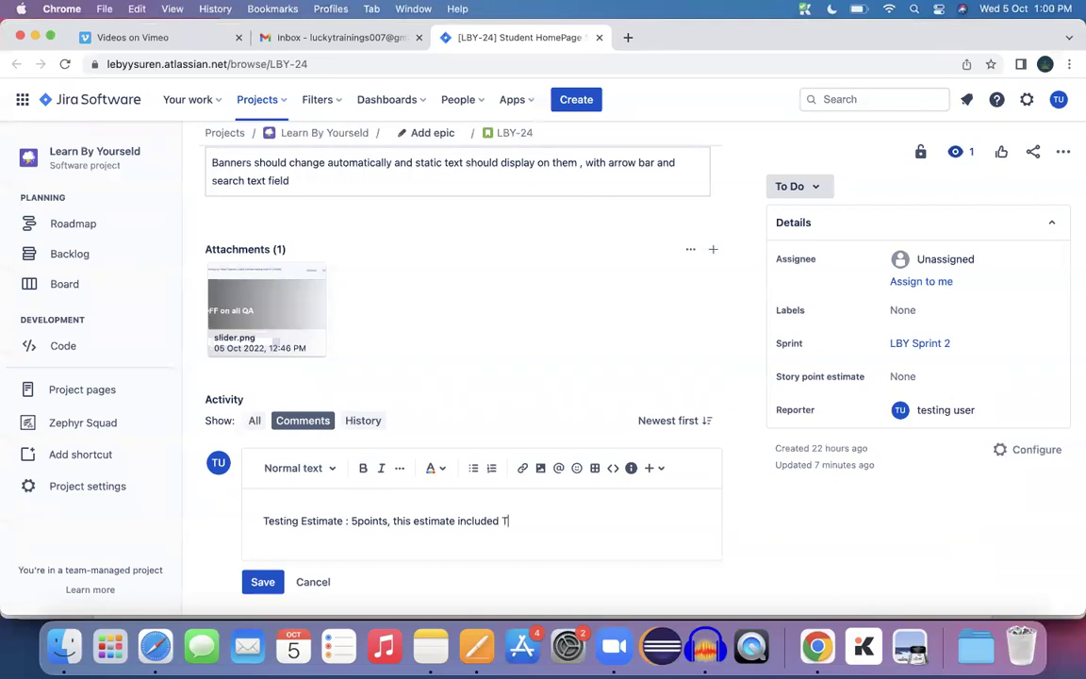
text(A, T D, TR & T E)
click(263, 582)
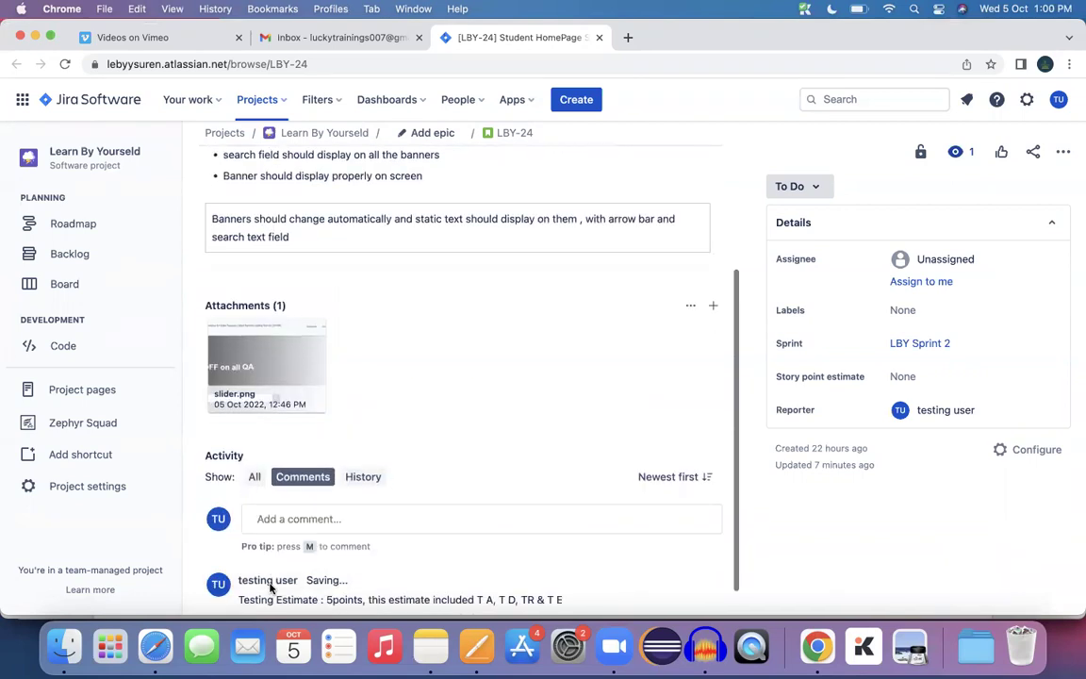
scroll(270, 588, down, 2)
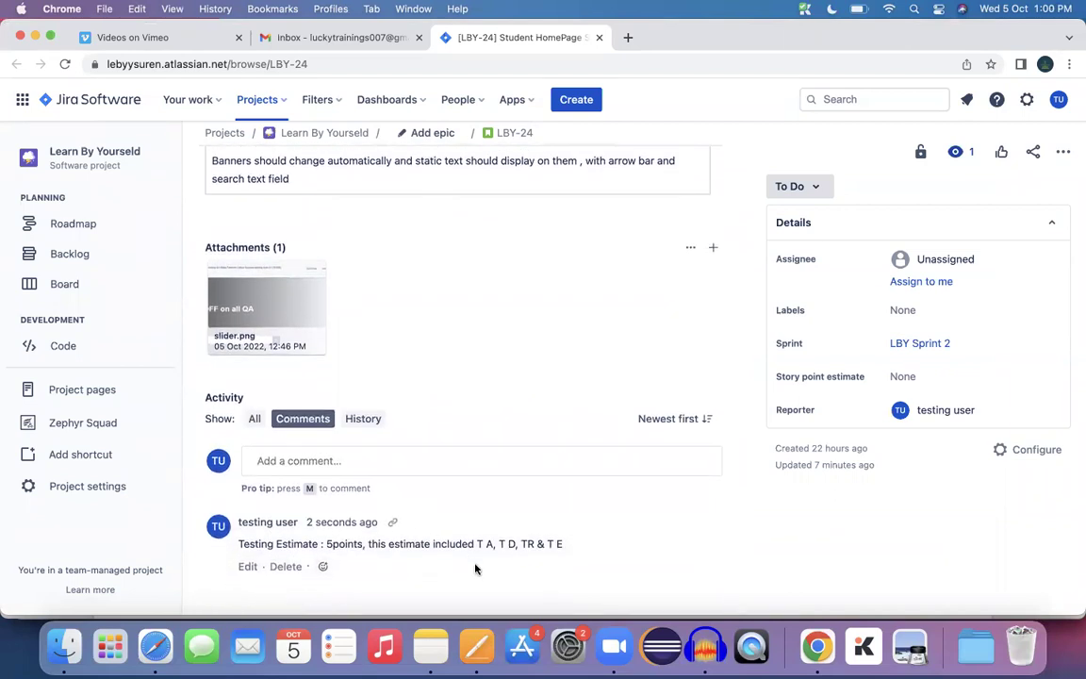
- Switch to the class notes in Pages and make the line assigning LBY-24 to a tester bold
click(471, 661)
key(Down)
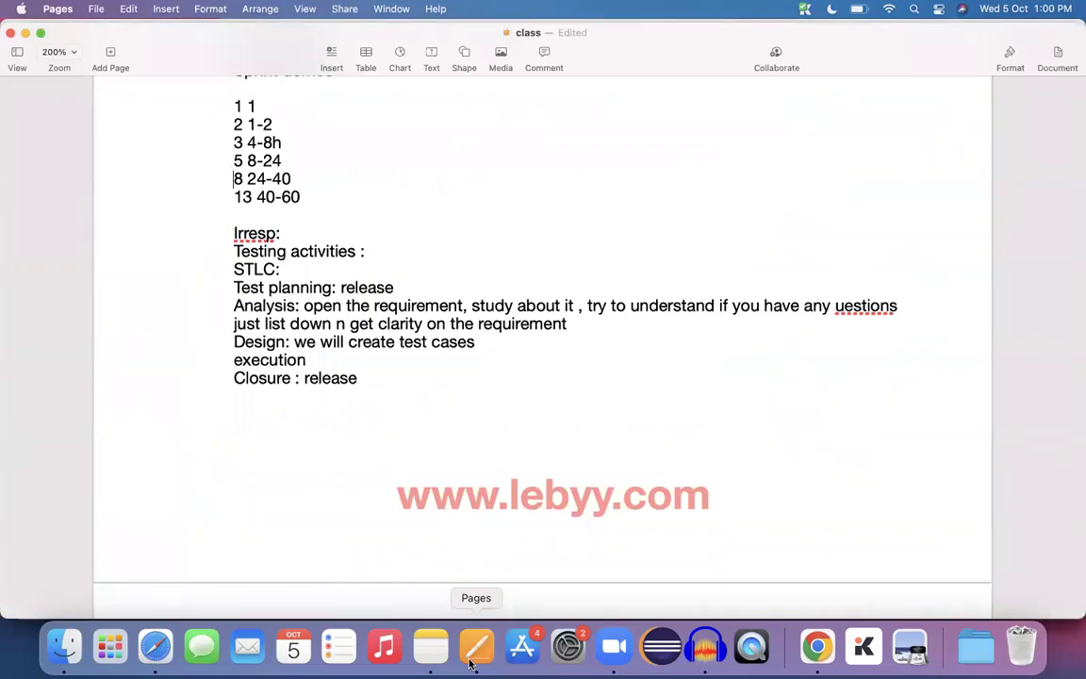
key(Down)
key(Down)
key(Down)
key(Down)
key(Down)
key(Down)
key(Down)
key(Down)
key(Down)
key(Down)
key(Down)
key(Down)
key(Down)
key(Down)
key(Down)
key(Down)
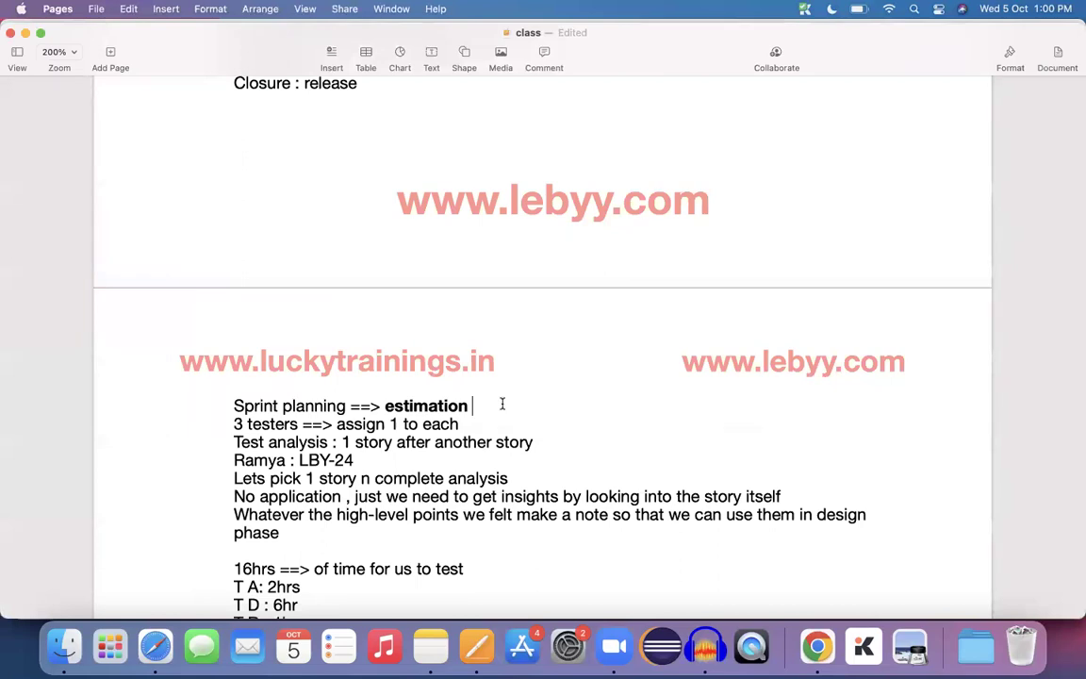
click(387, 454)
key(super+shift+Left)
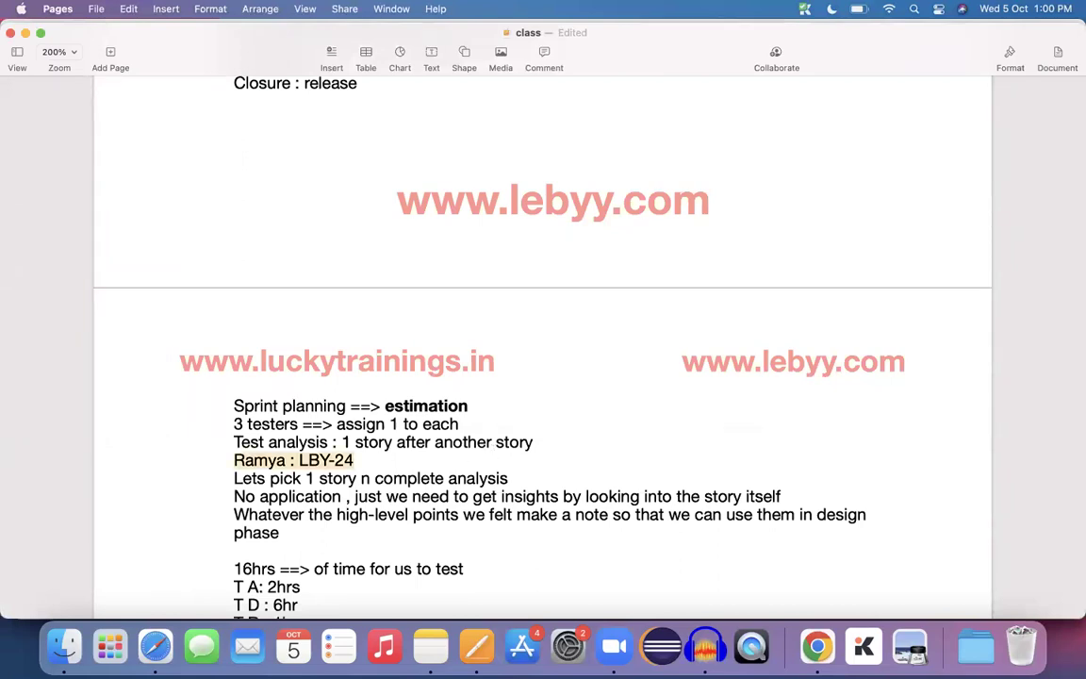
key(super+b)
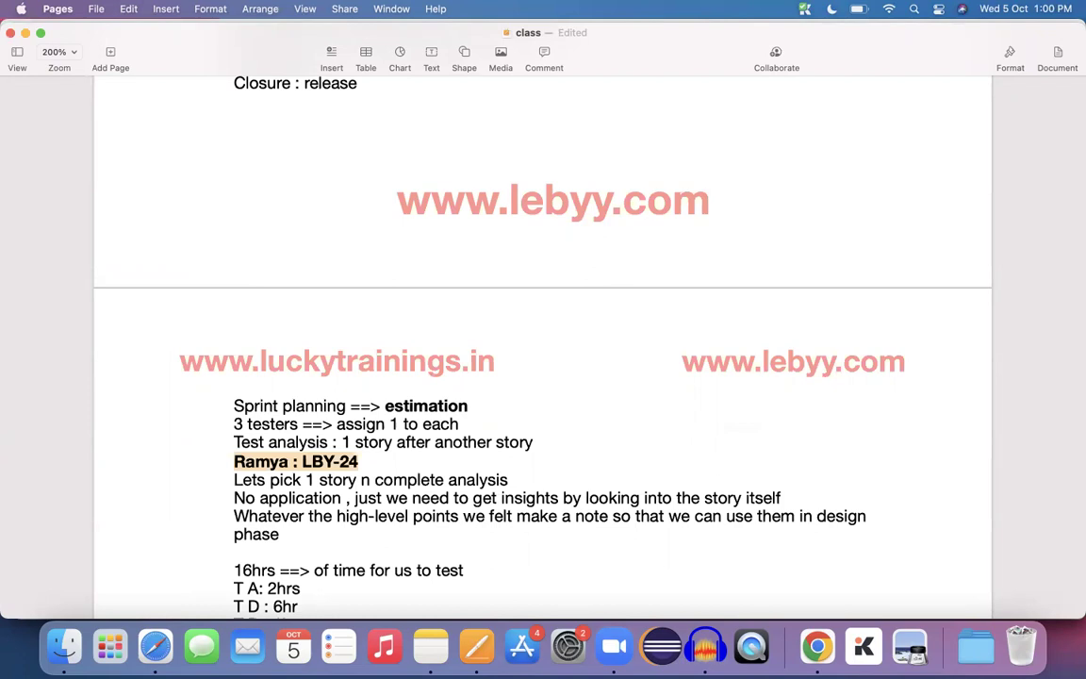
- Below the T E line, start a note reading "U don't have application to verify or to understand that functionality , just"
key(Down)
key(Down)
key(Down)
key(Down)
key(Down)
key(Down)
key(Down)
key(Down)
key(Down)
key(Down)
key(Down)
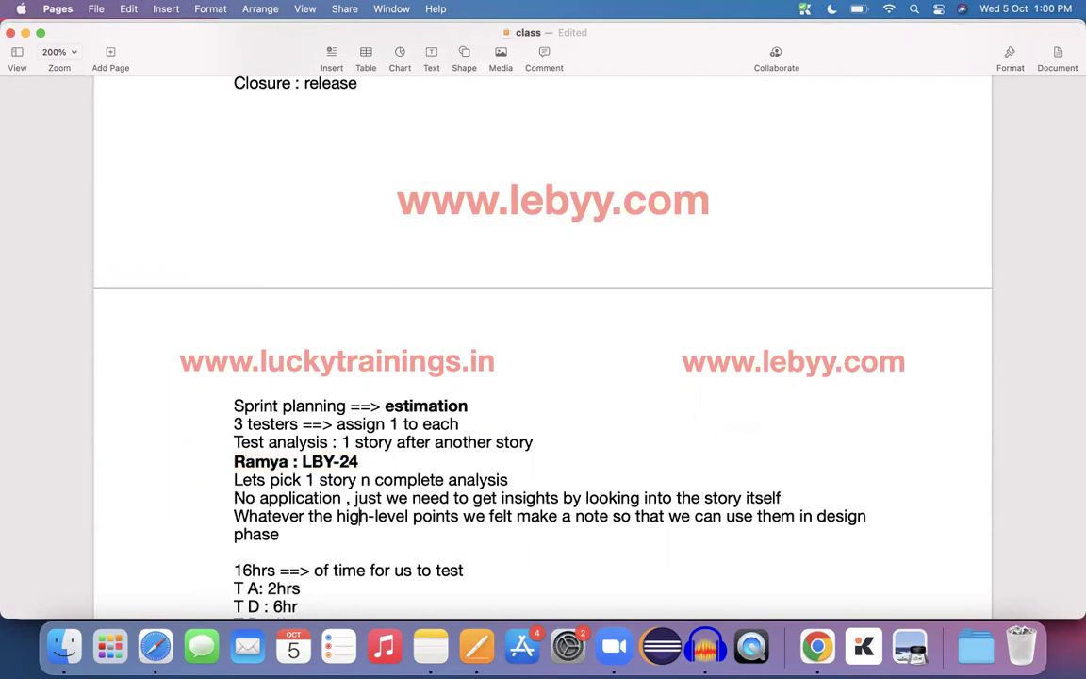
key(Down)
key(Down)
key(Down)
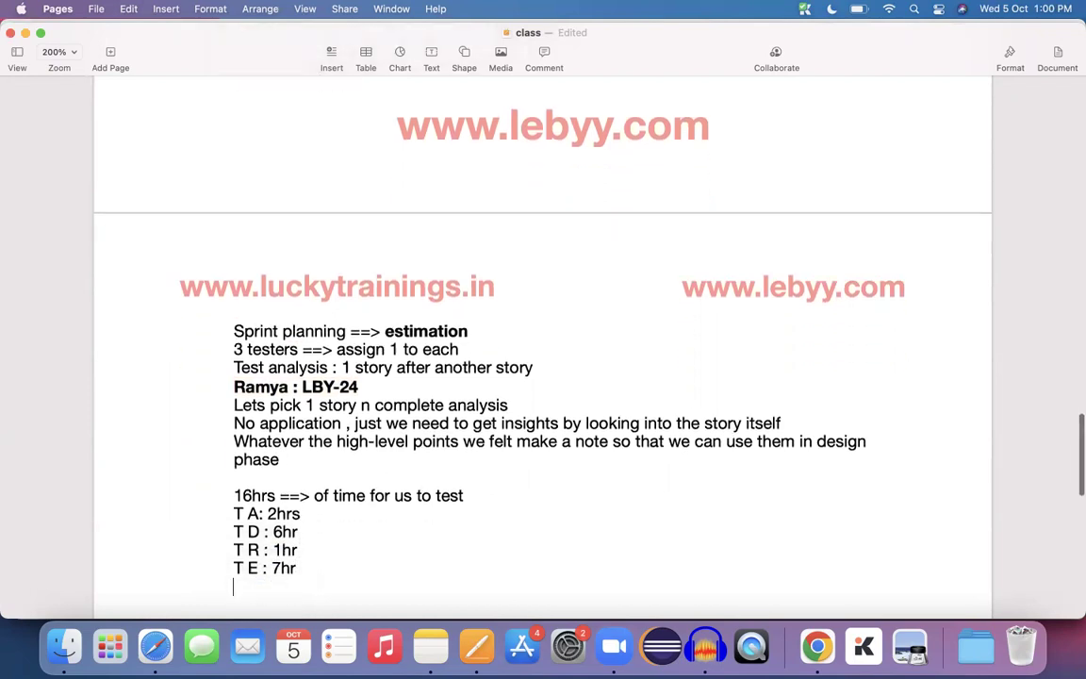
key(Down)
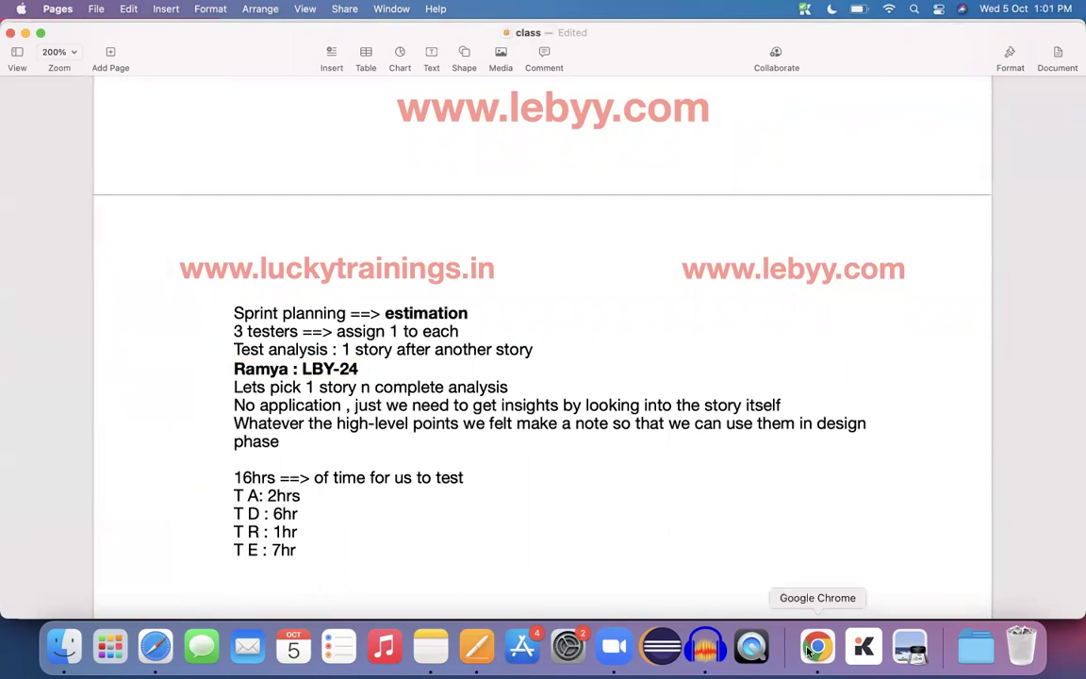
text(U don't have app)
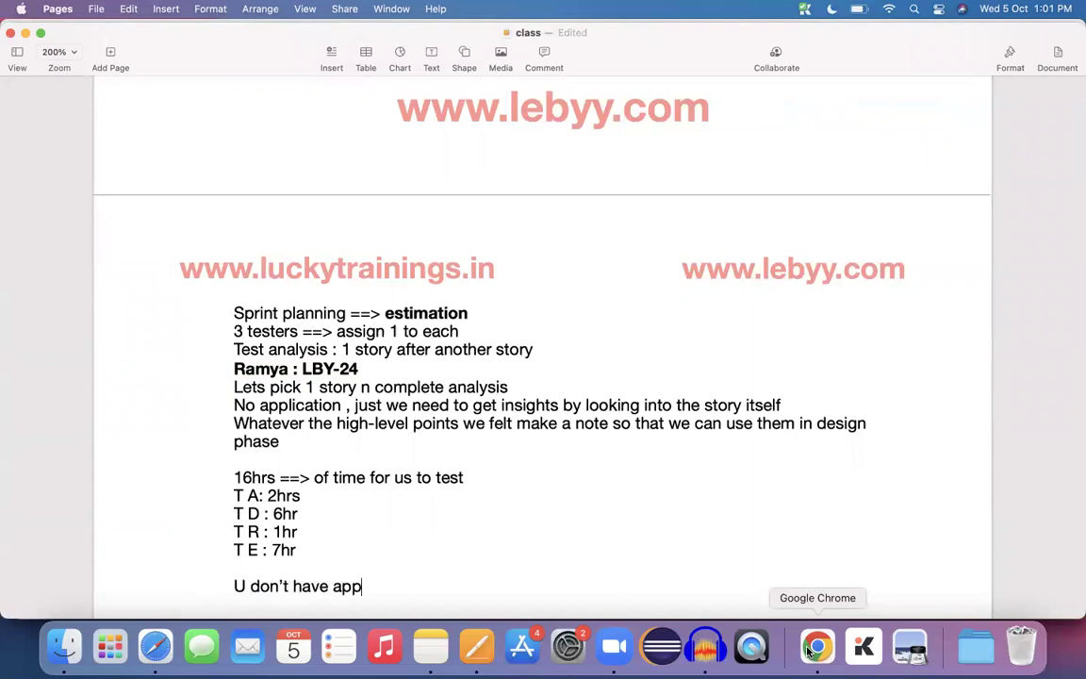
text(lication to ver)
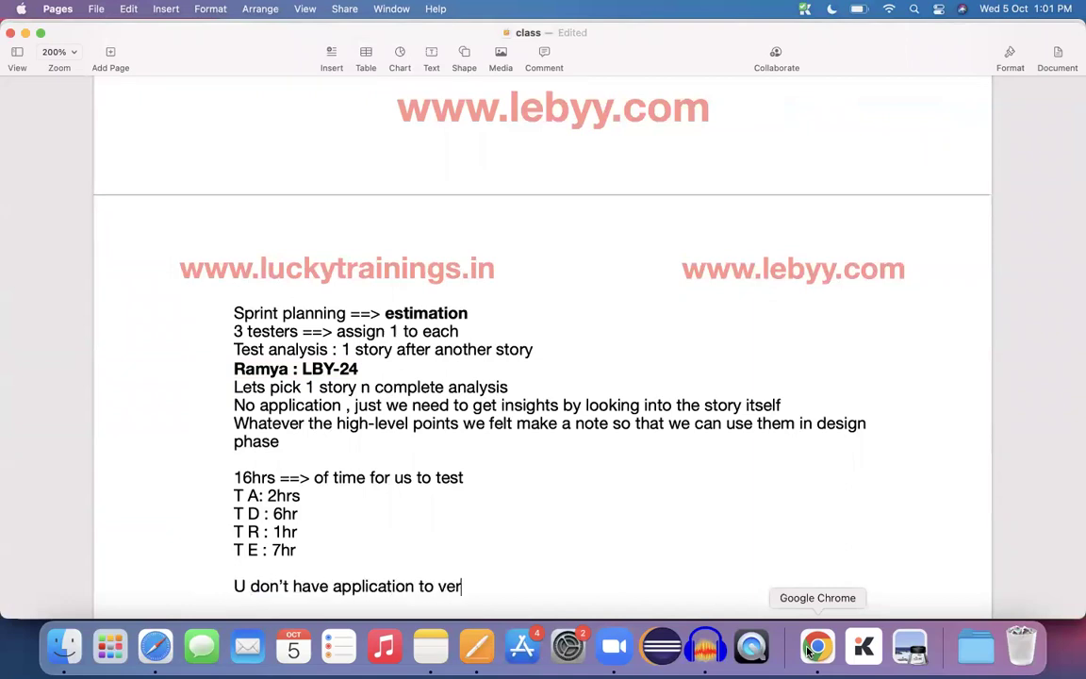
text(ify or to und)
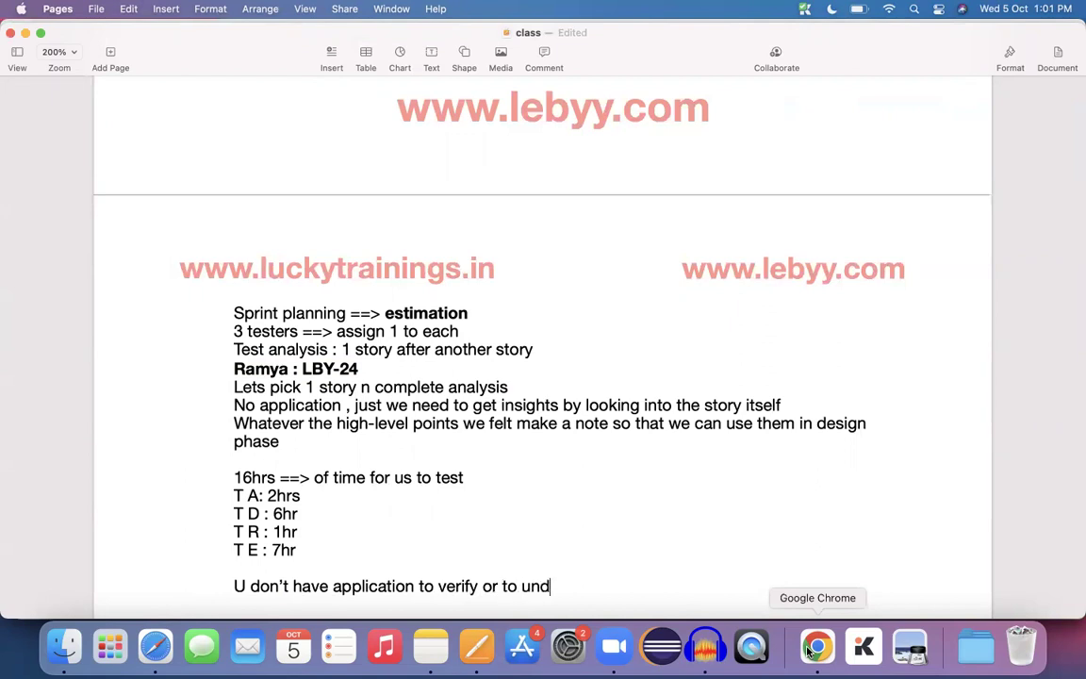
text(erstand that functionality , jus)
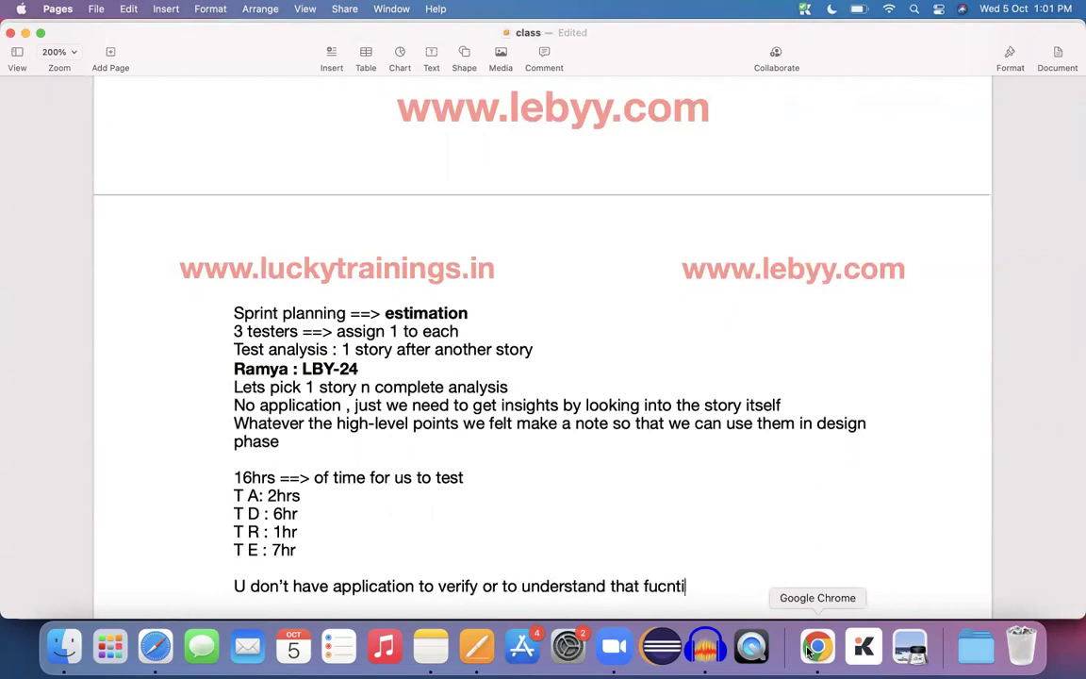
text(t)
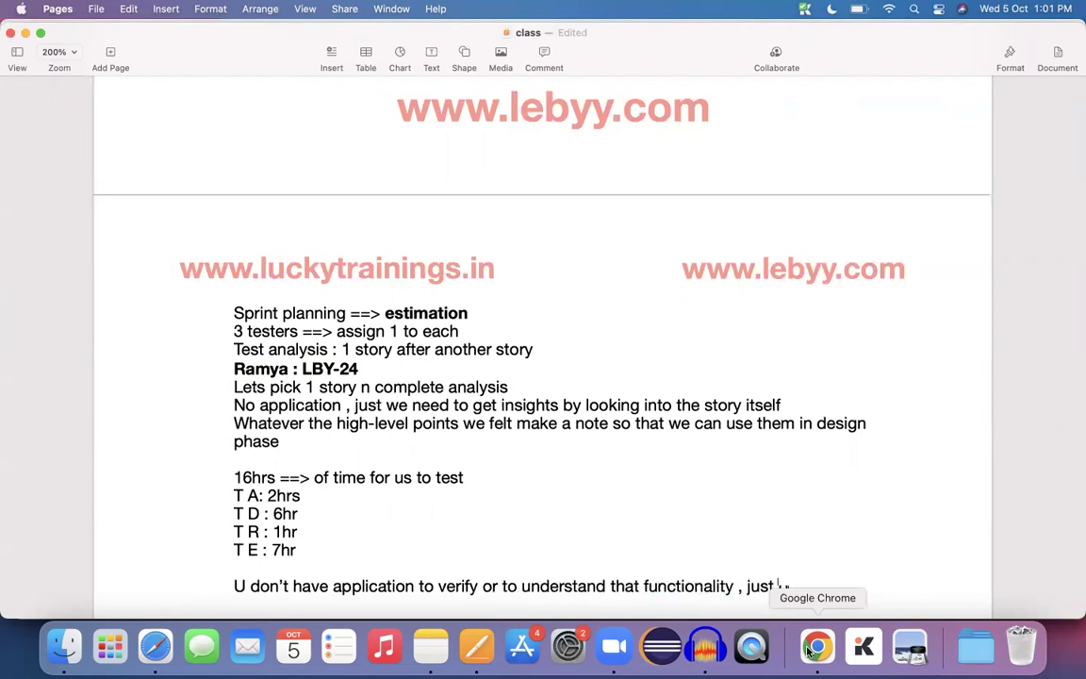
- Continue the note with "by looking to tther equipment u will try to understand n moreover"
text( by looking to tther equireme)
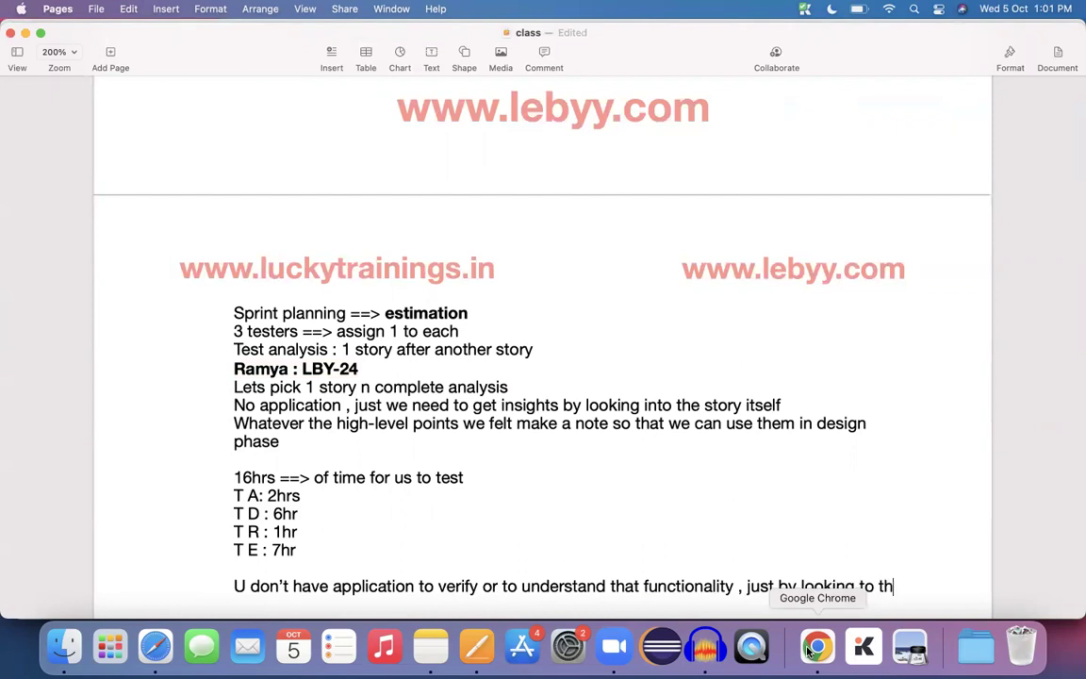
text(nt u)
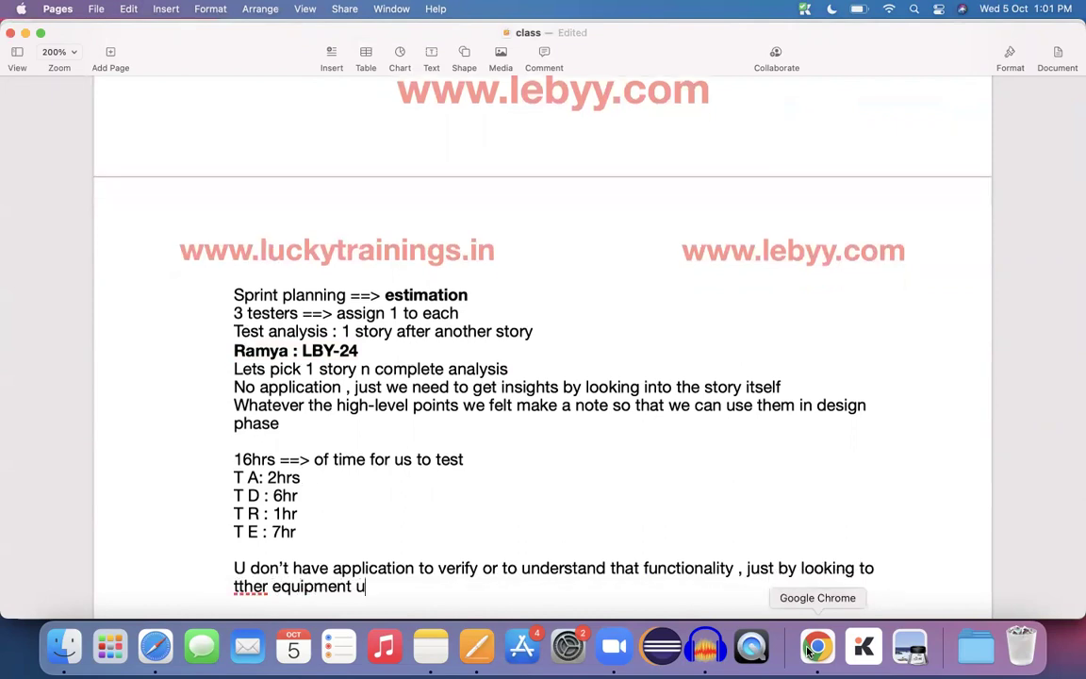
text( will try to under)
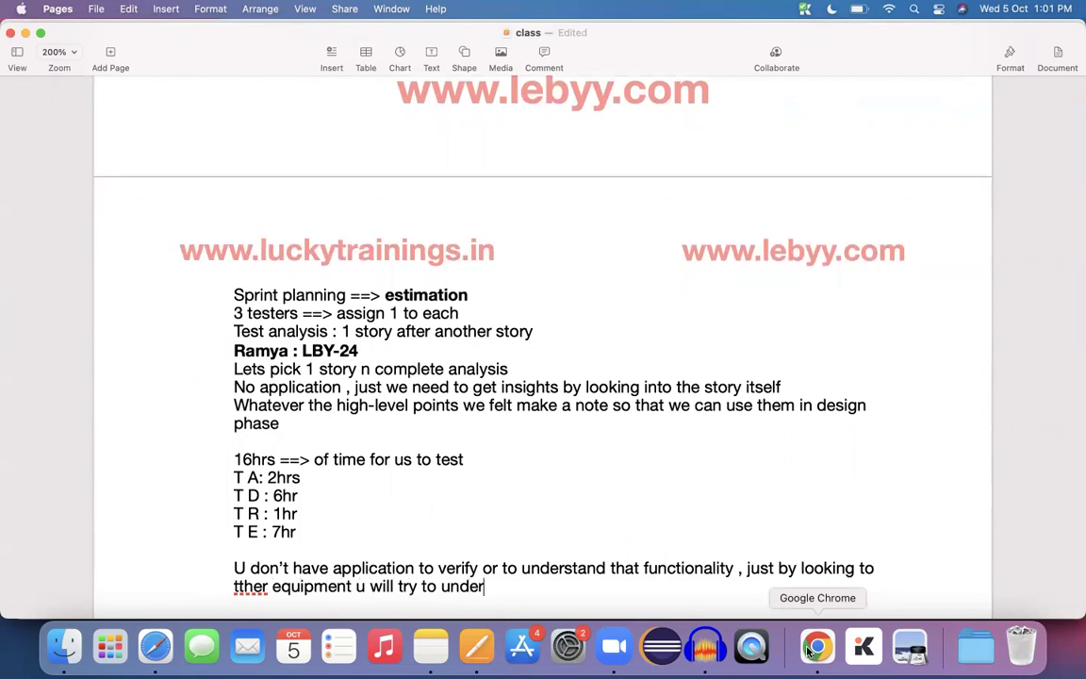
text(stand n moreover )
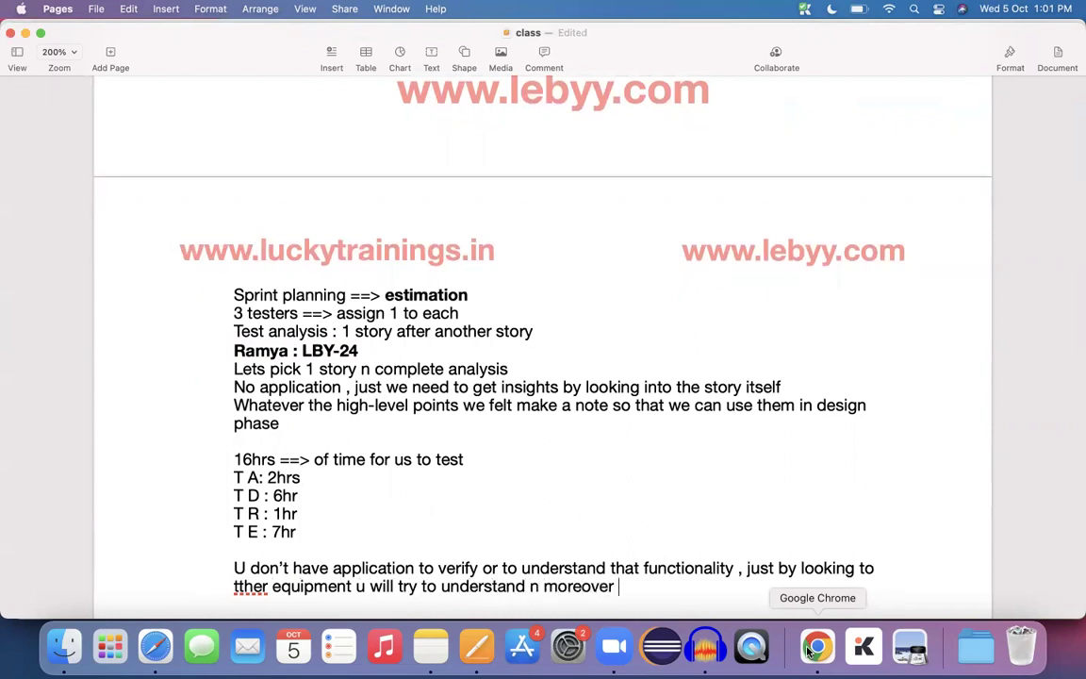
- Finish the note with "for every requirement there is a prototype(mockup screen) ==> how the requirement looks like" and add blank lines below it
text(for every requiremen)
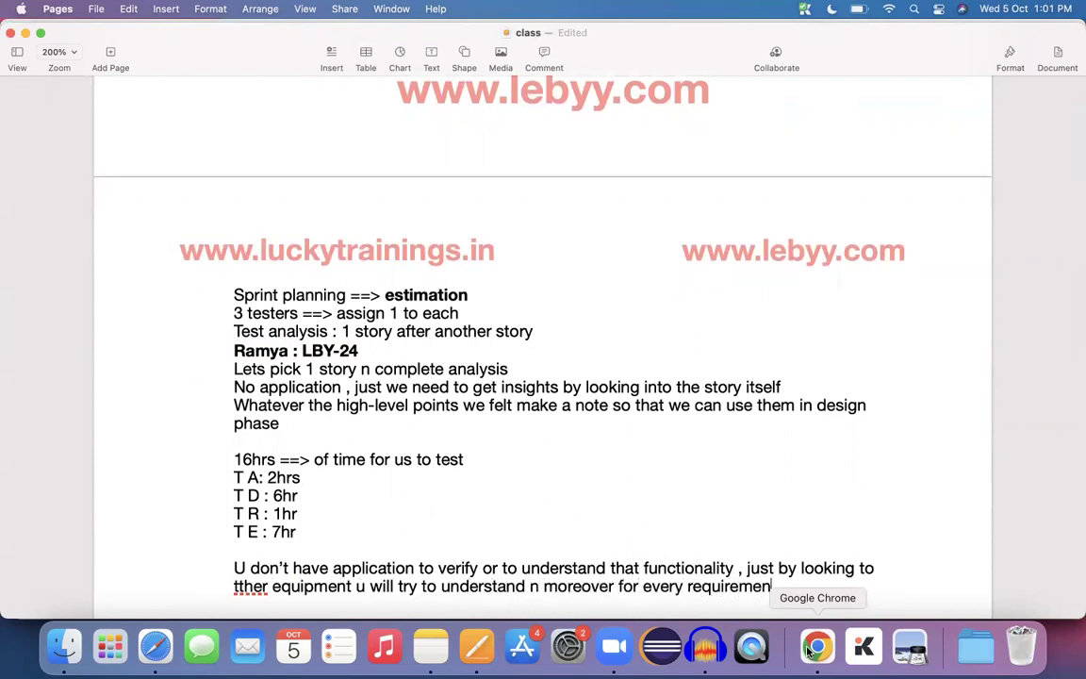
text(t there is a prototyp)
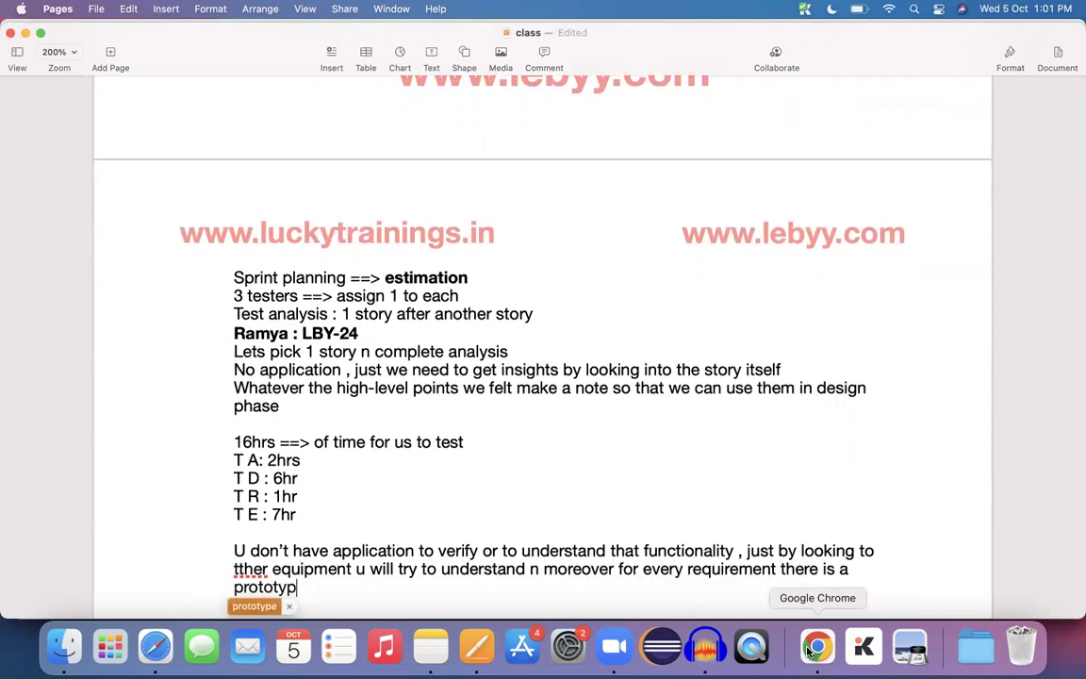
text(e)
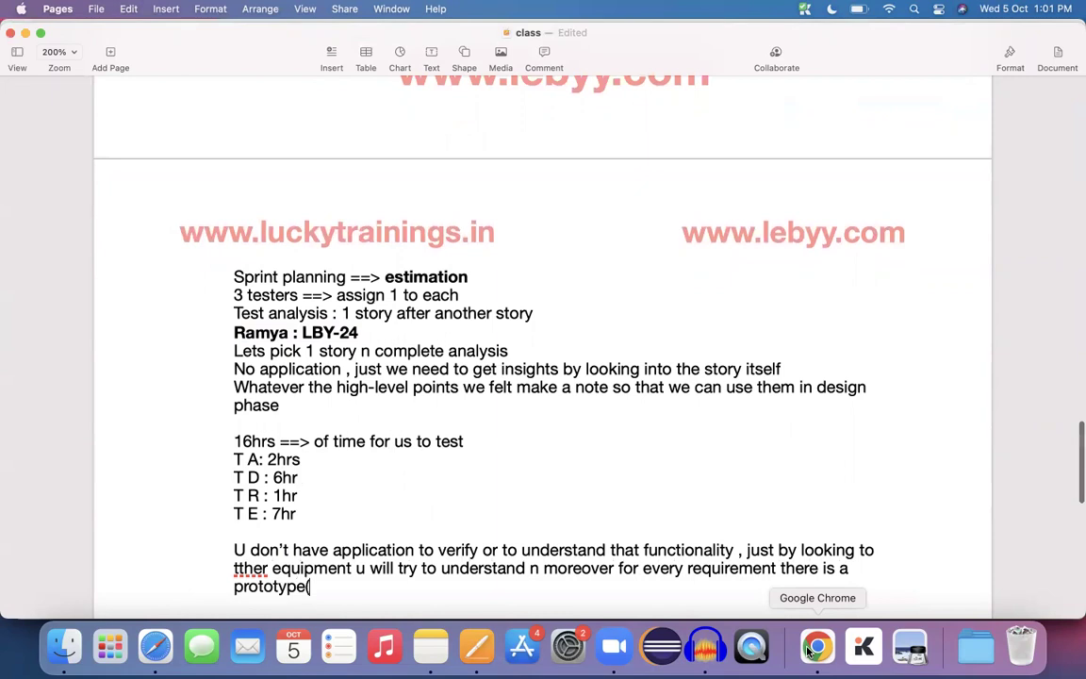
text((mocku)
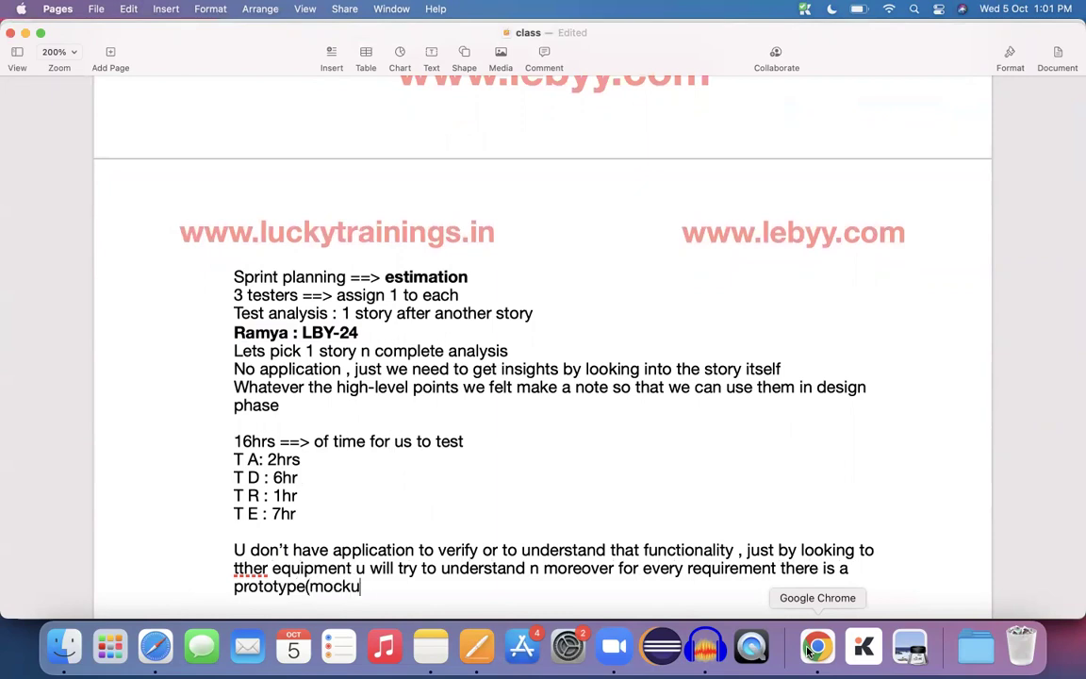
text(p screen) ==> how t)
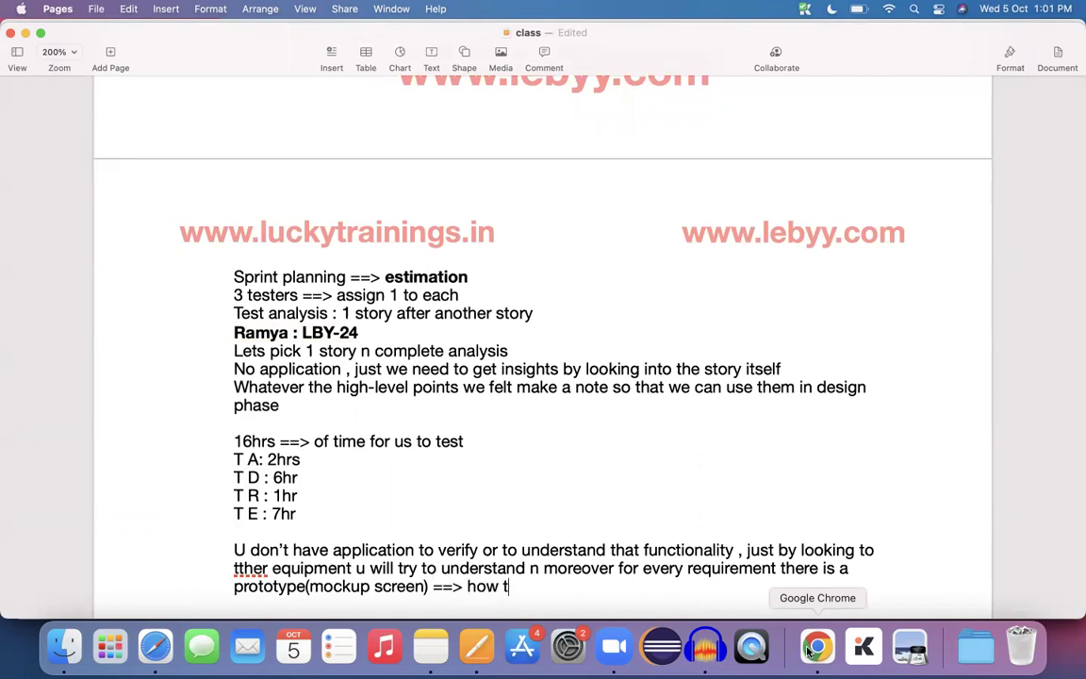
text(he requirement looks )
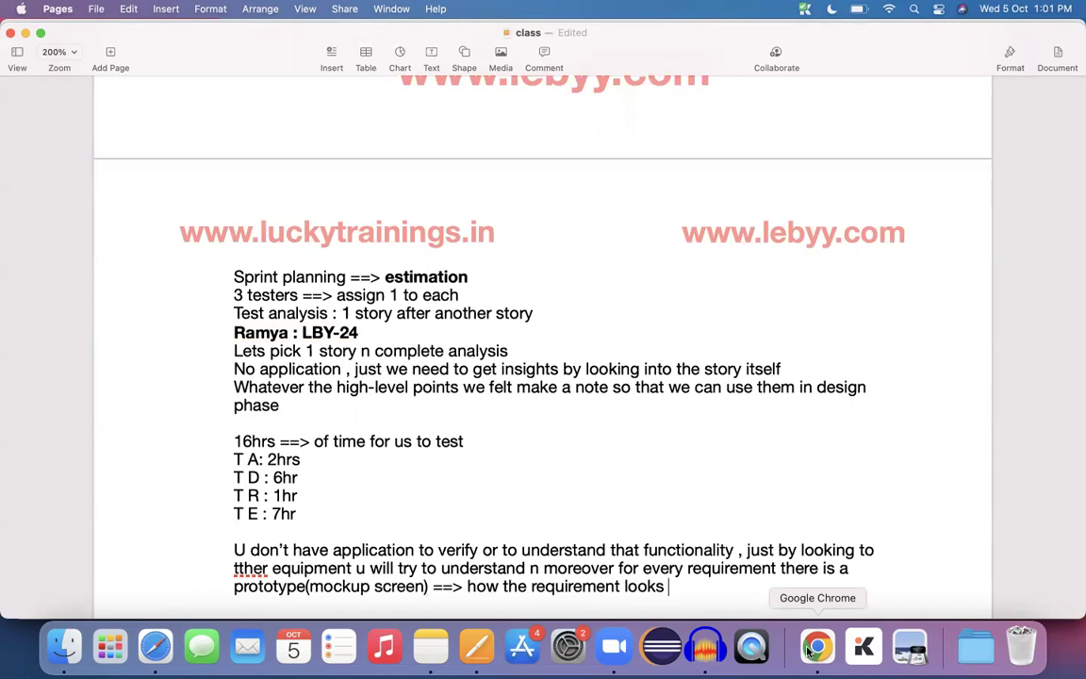
text(like)
key(Return)
key(Return)
key(Return)
key(Return)
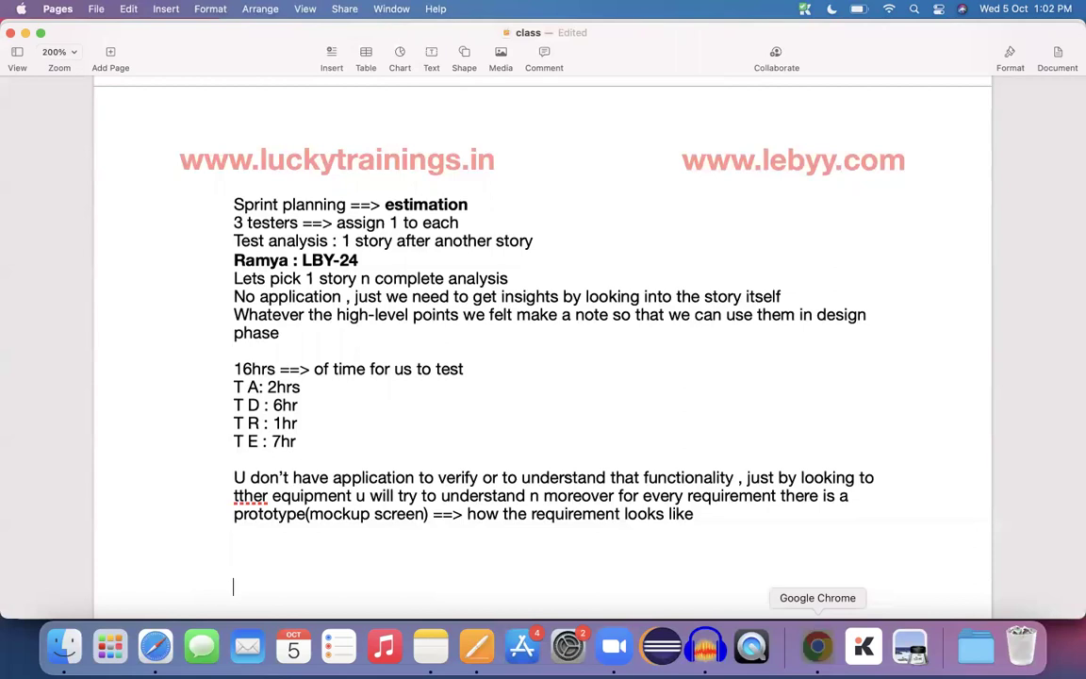
- Switch to the LBY-24 story in Chrome and examine its title and the slider.png mockup attachment
click(816, 647)
scroll(425, 340, up, 4)
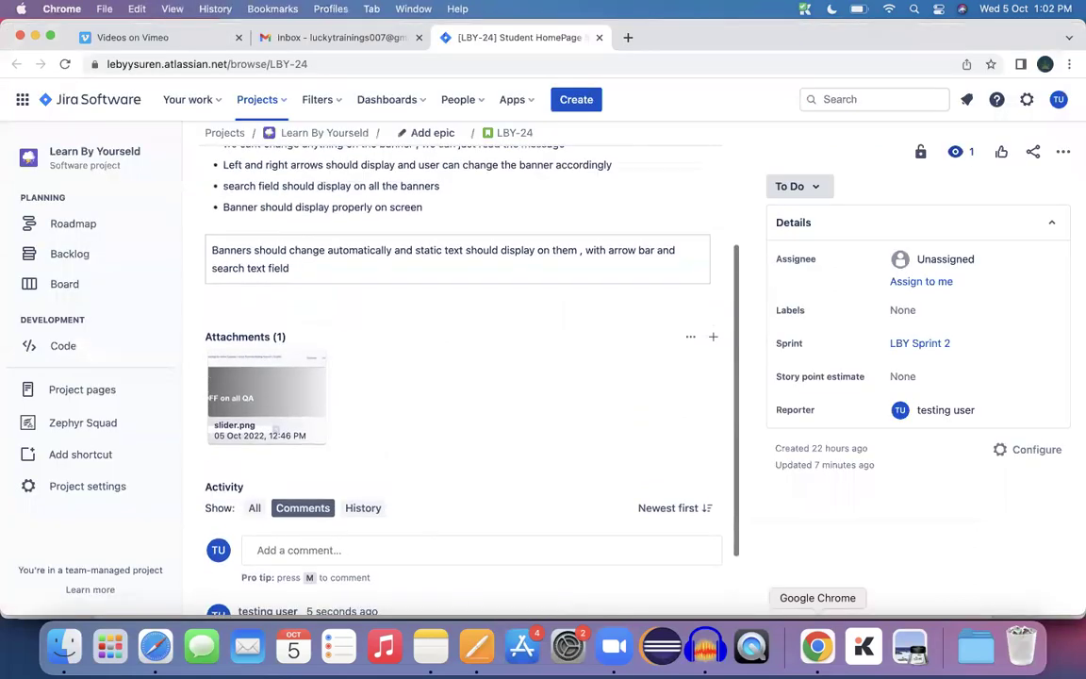
scroll(424, 339, up, 3)
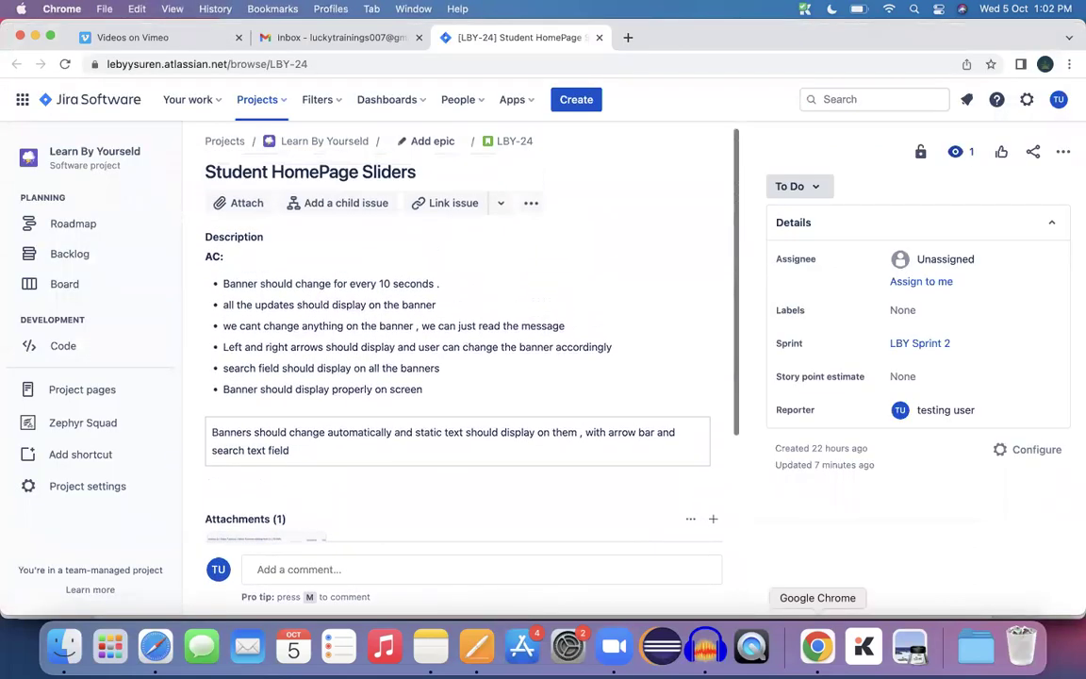
scroll(425, 339, down, 3)
scroll(425, 340, down, 2)
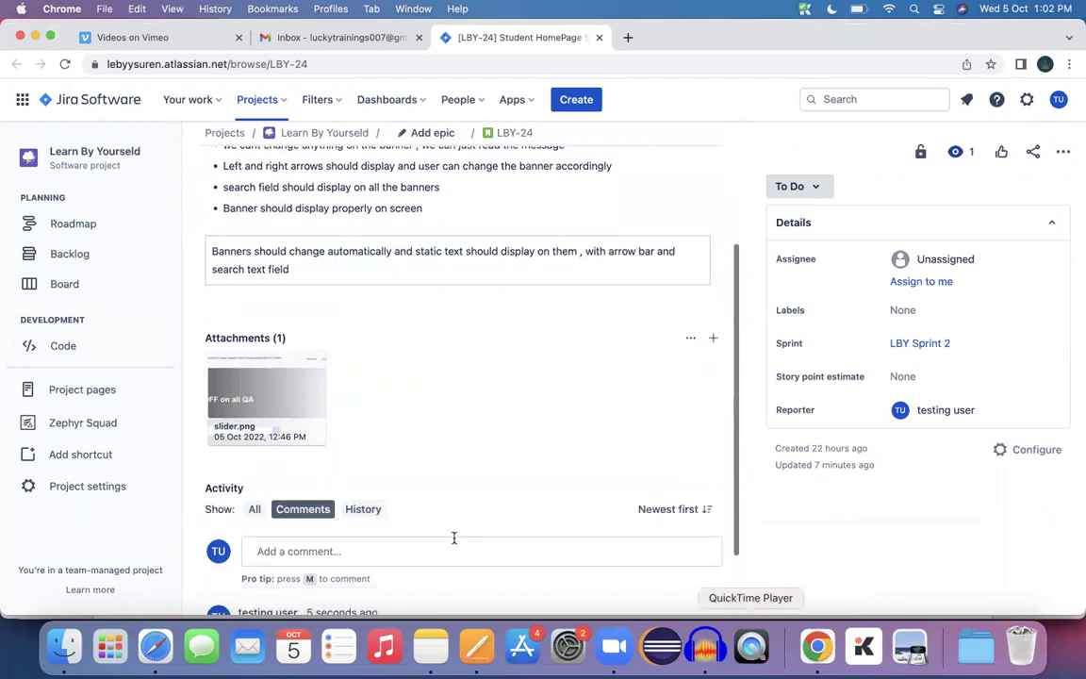
mouse_move(282, 393)
scroll(282, 393, up, 5)
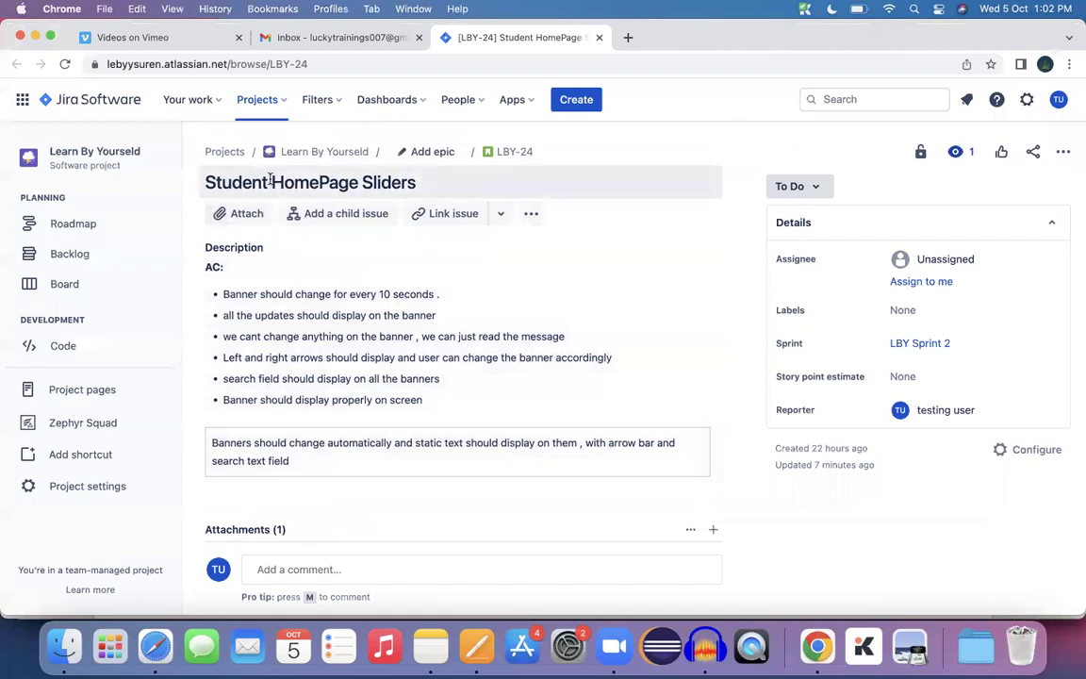
drag(271, 182, 435, 183)
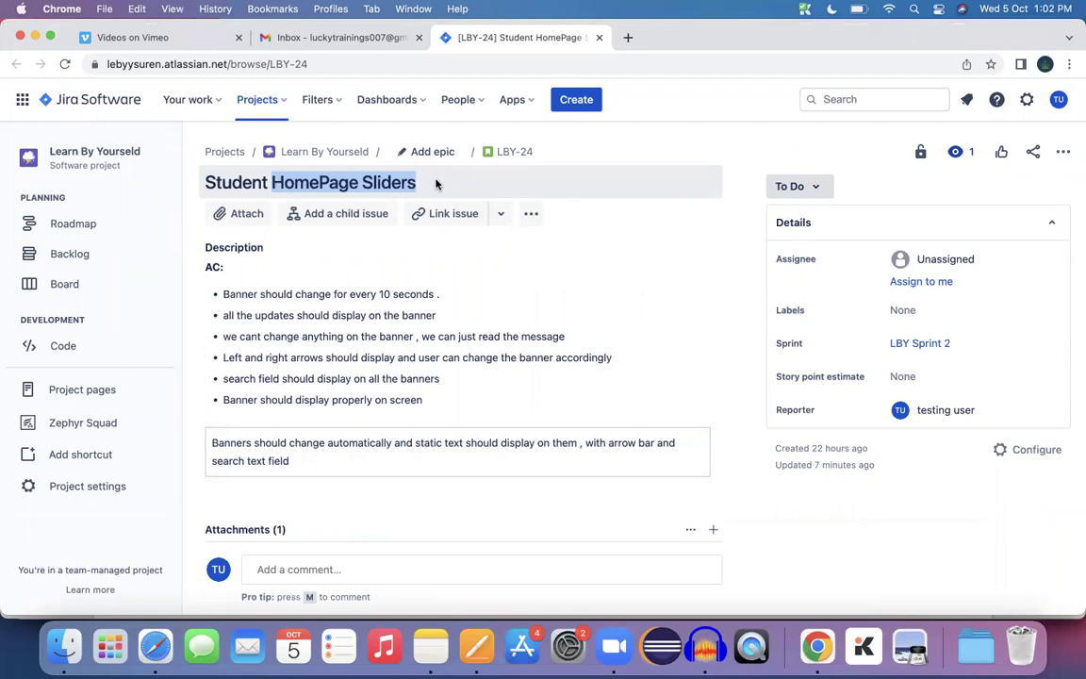
scroll(436, 184, down, 5)
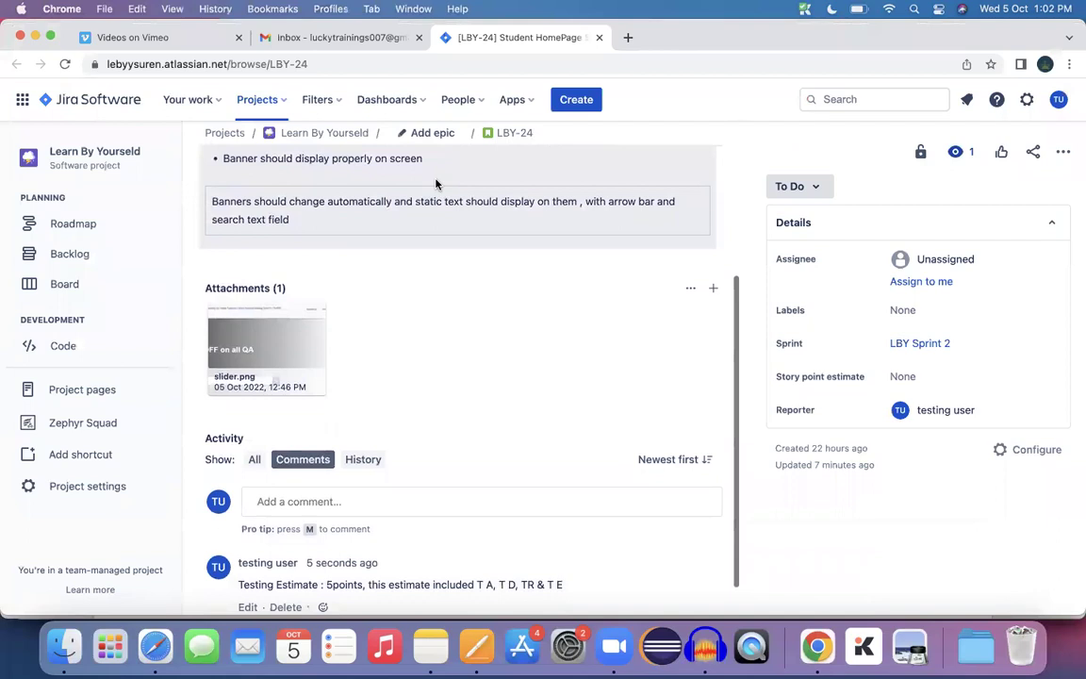
click(245, 330)
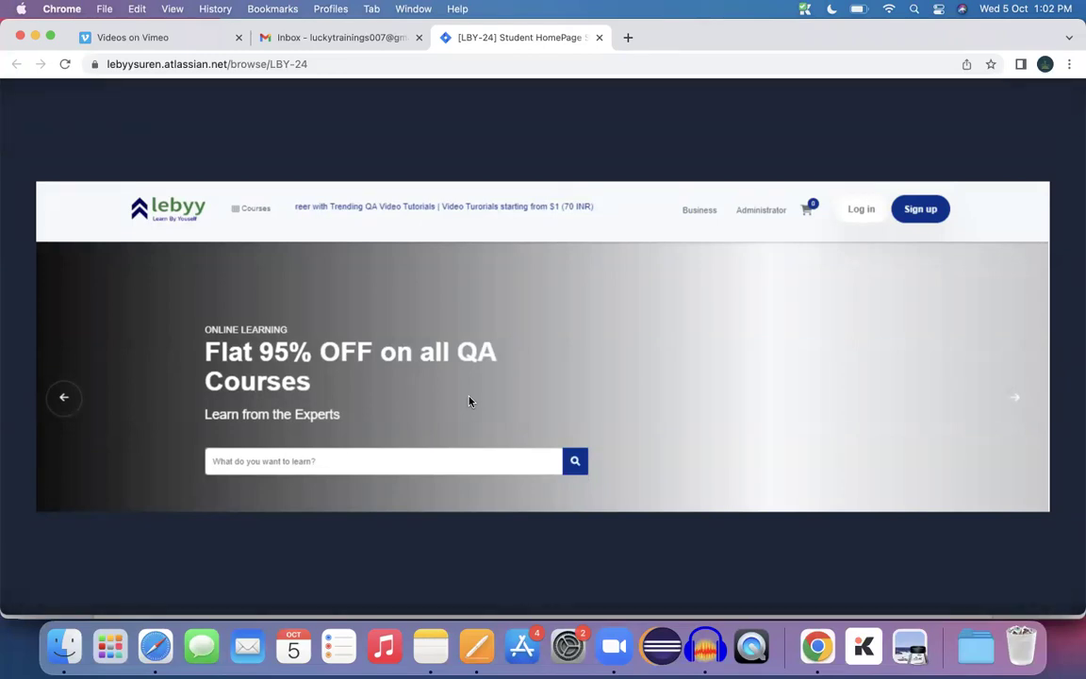
key(Escape)
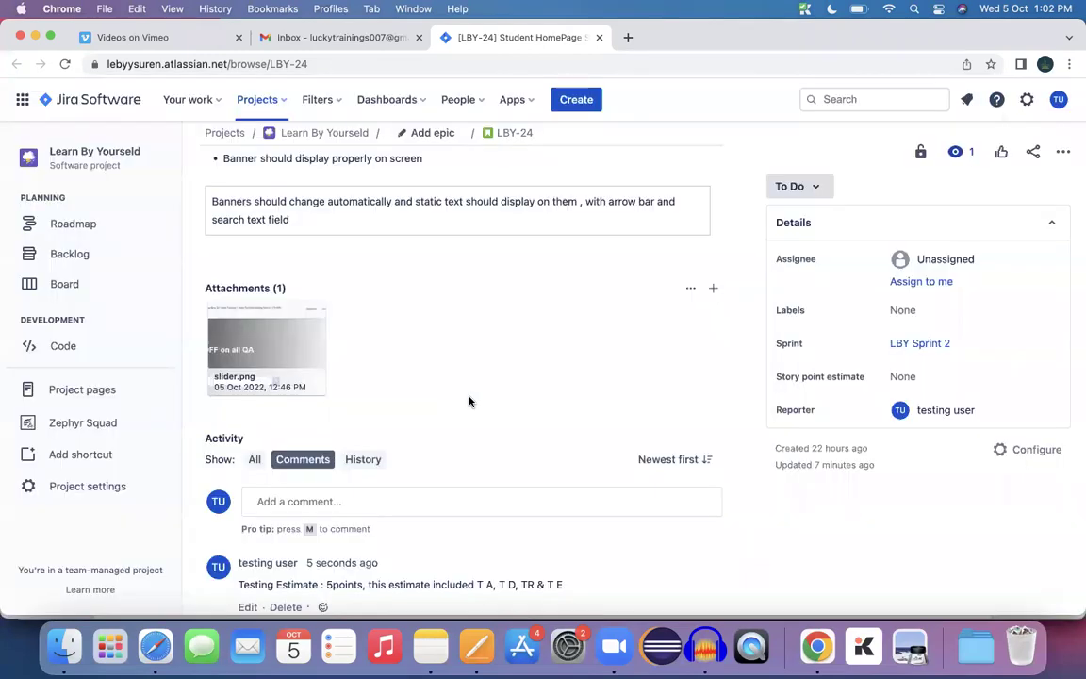
- Read through the six acceptance criteria in the LBY-24 description one by one, highlighting each line
scroll(469, 402, up, 5)
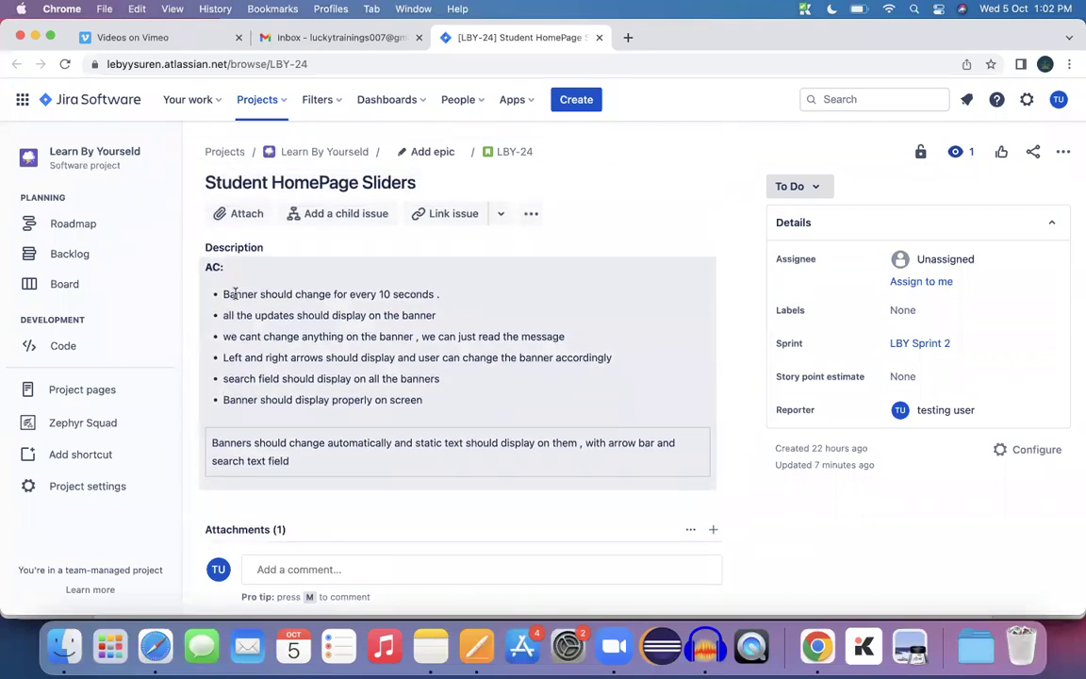
drag(236, 293, 446, 293)
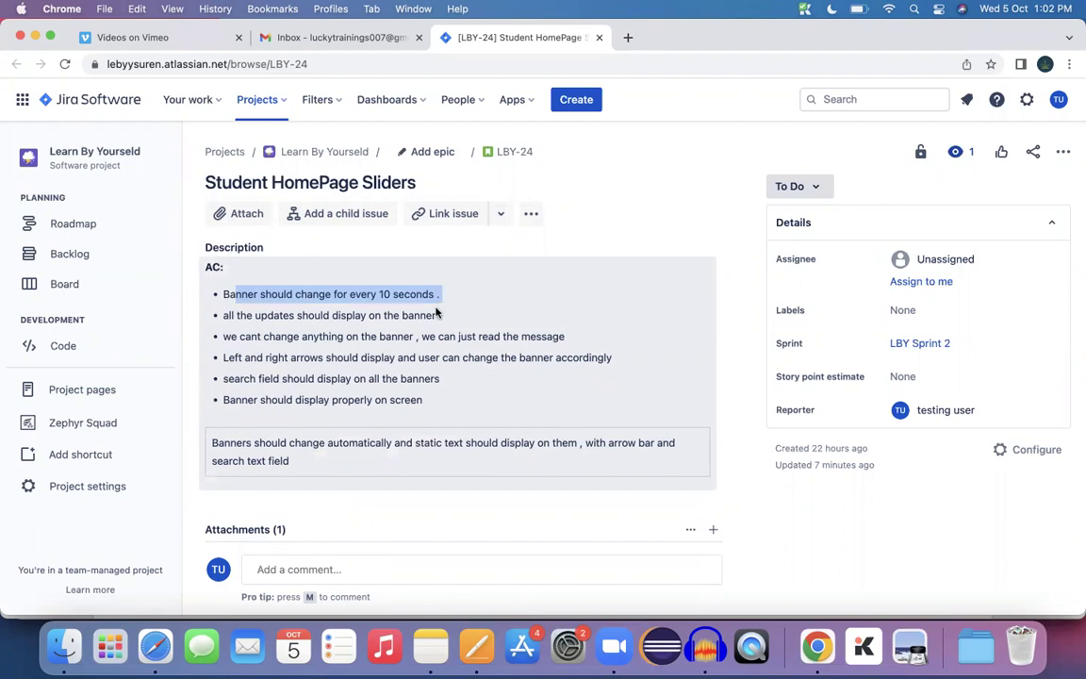
click(436, 315)
drag(435, 316, 280, 316)
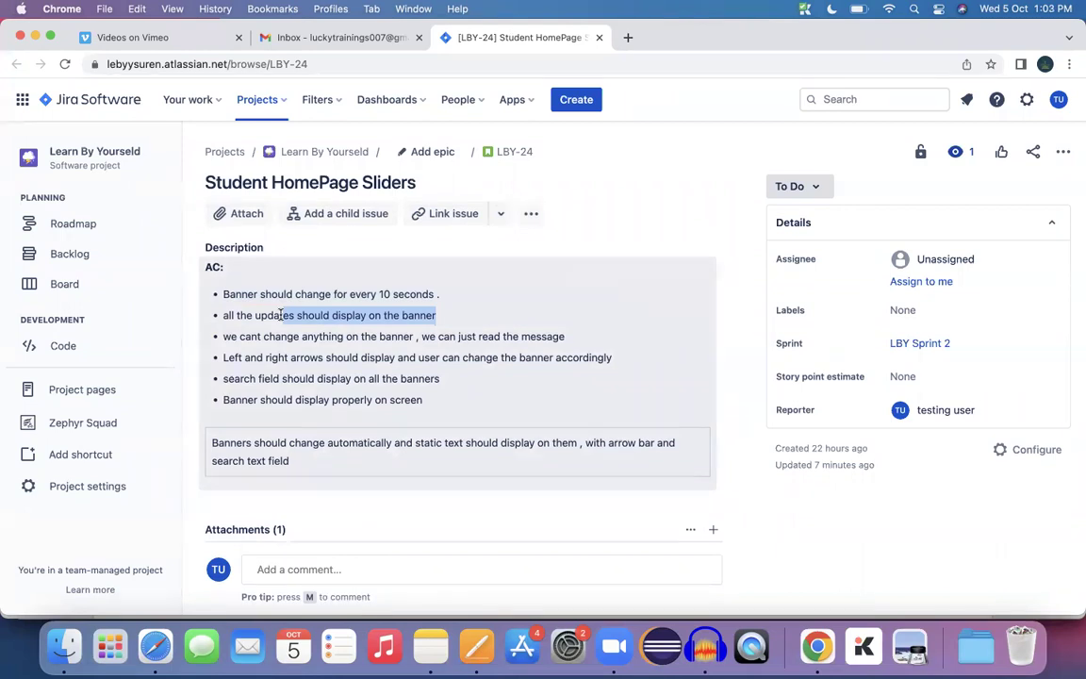
drag(239, 337, 426, 330)
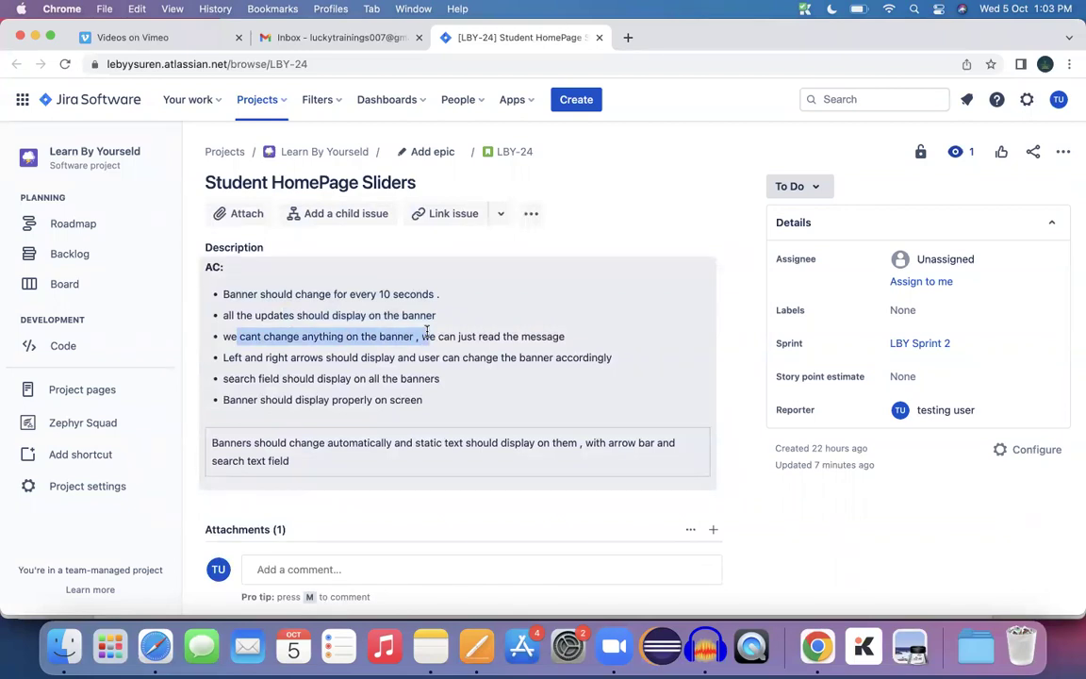
click(225, 360)
drag(224, 360, 604, 358)
click(296, 357)
click(368, 357)
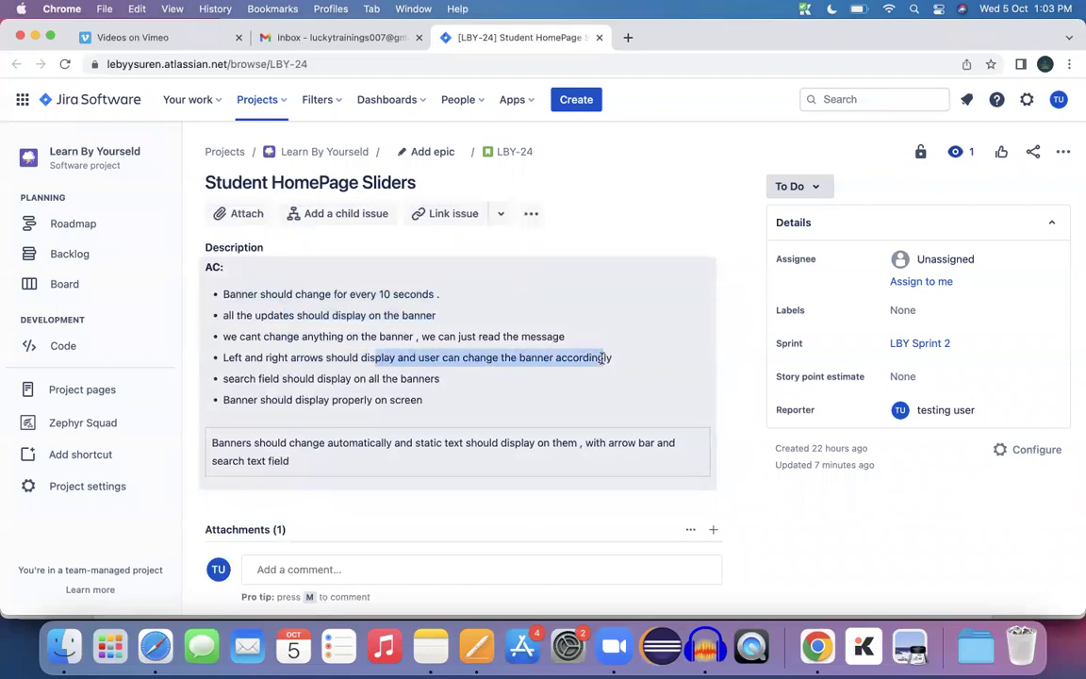
click(250, 377)
drag(256, 378, 388, 374)
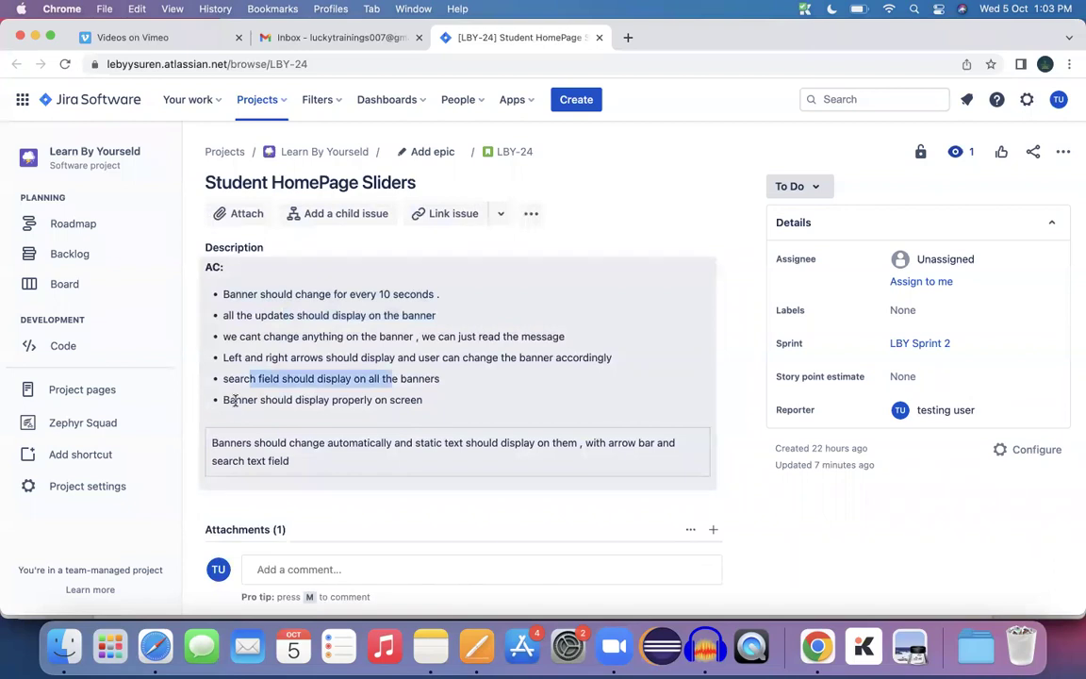
drag(234, 400, 437, 398)
- View the attached slider.png mockup at full size, close it, and return to the acceptance criteria
scroll(437, 396, down, 5)
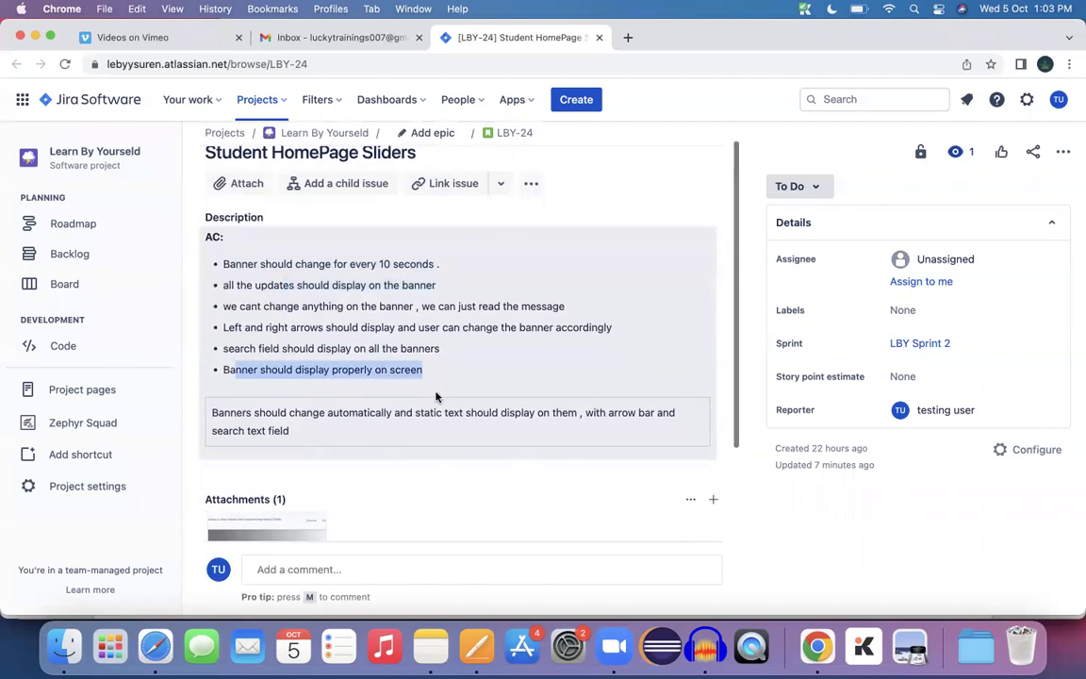
click(267, 340)
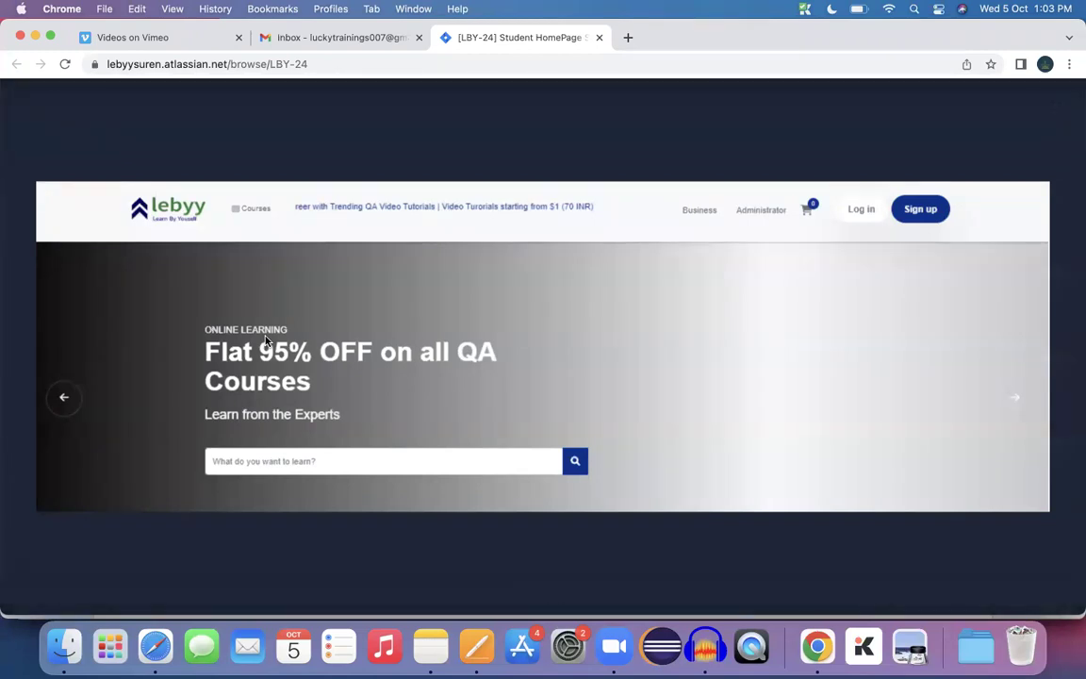
key(Escape)
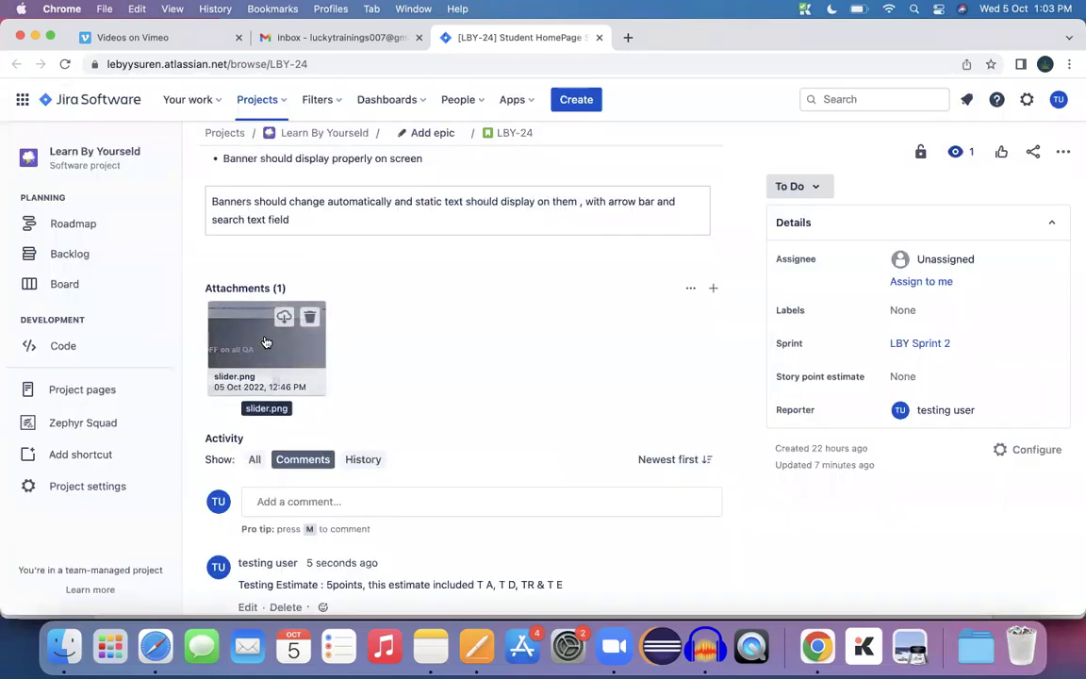
scroll(265, 341, up, 4)
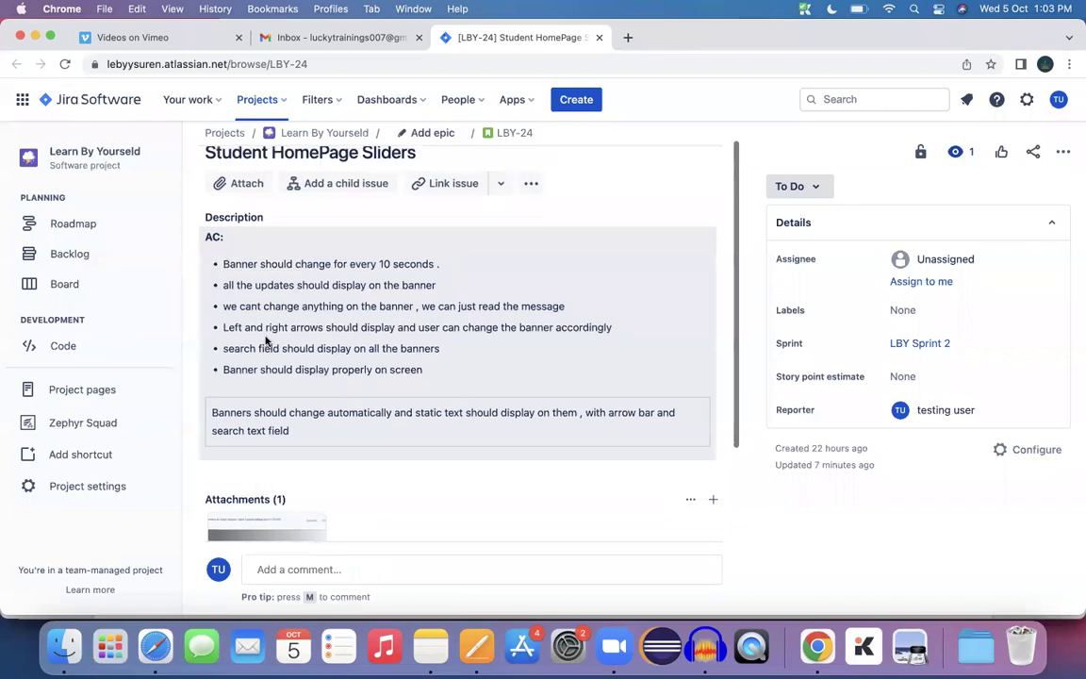
scroll(265, 341, down, 1)
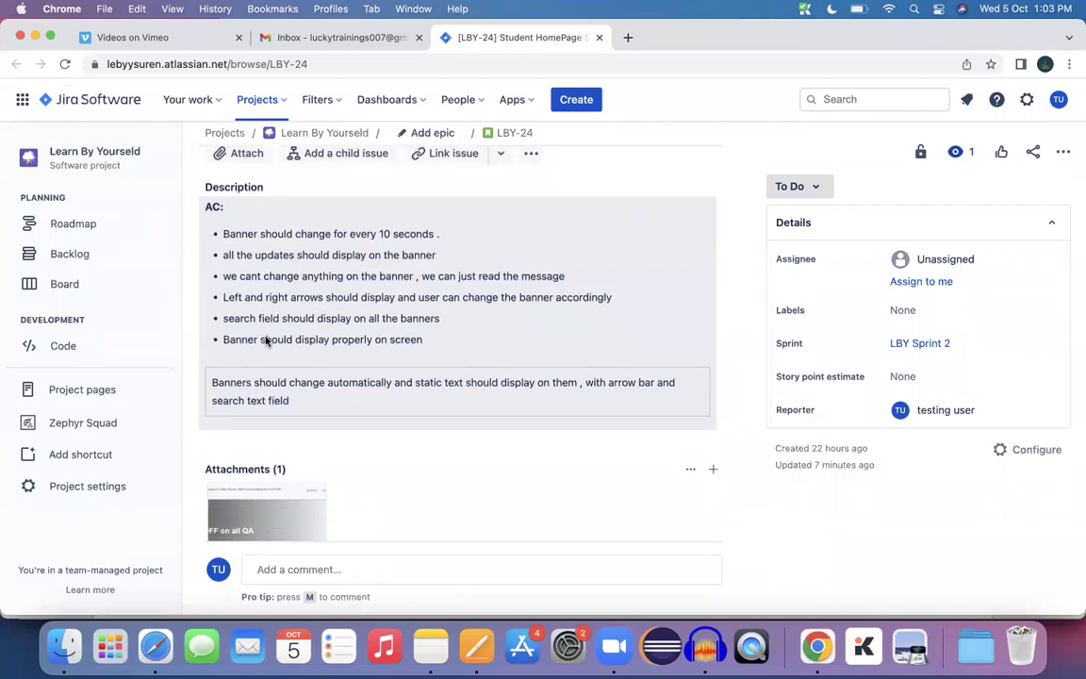
- Highlight the 10-second and no-change criteria, and note in Pages "Banner change for every 10secs" and "No edit on the banner" on separate lines
drag(378, 234, 438, 230)
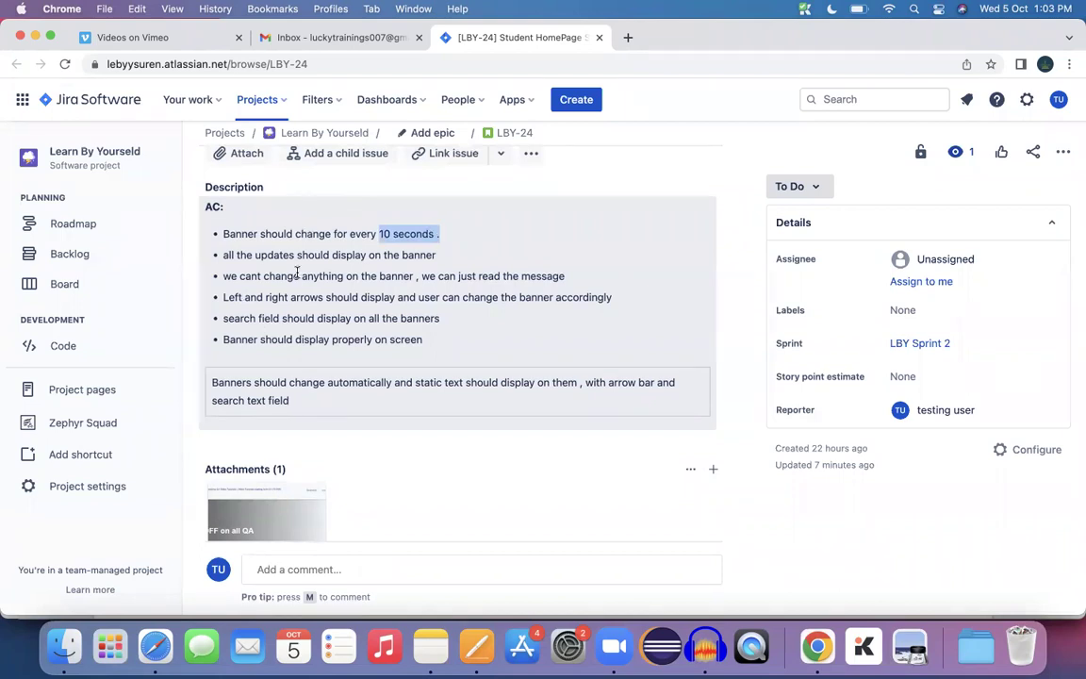
drag(238, 275, 415, 275)
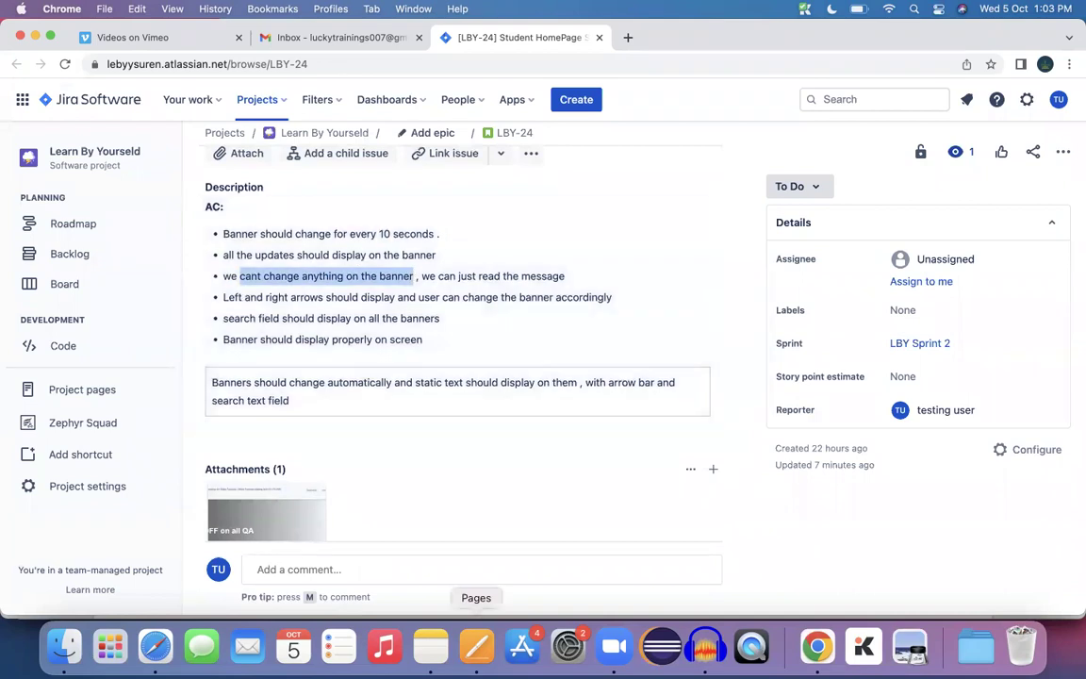
click(476, 647)
text(b)
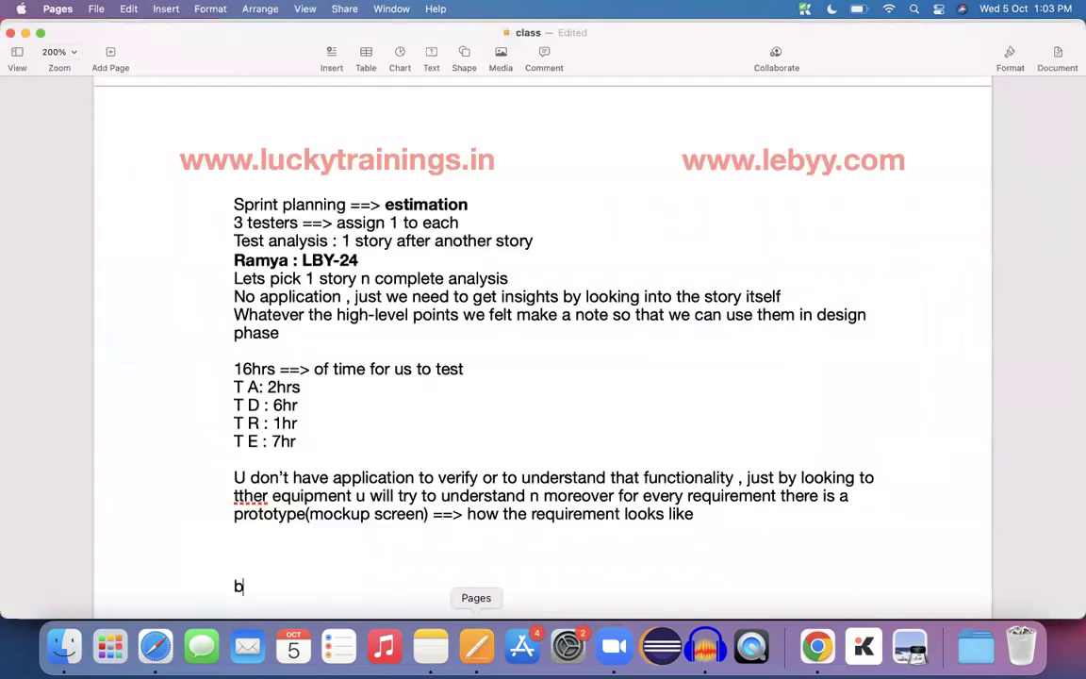
text(anner change for eve)
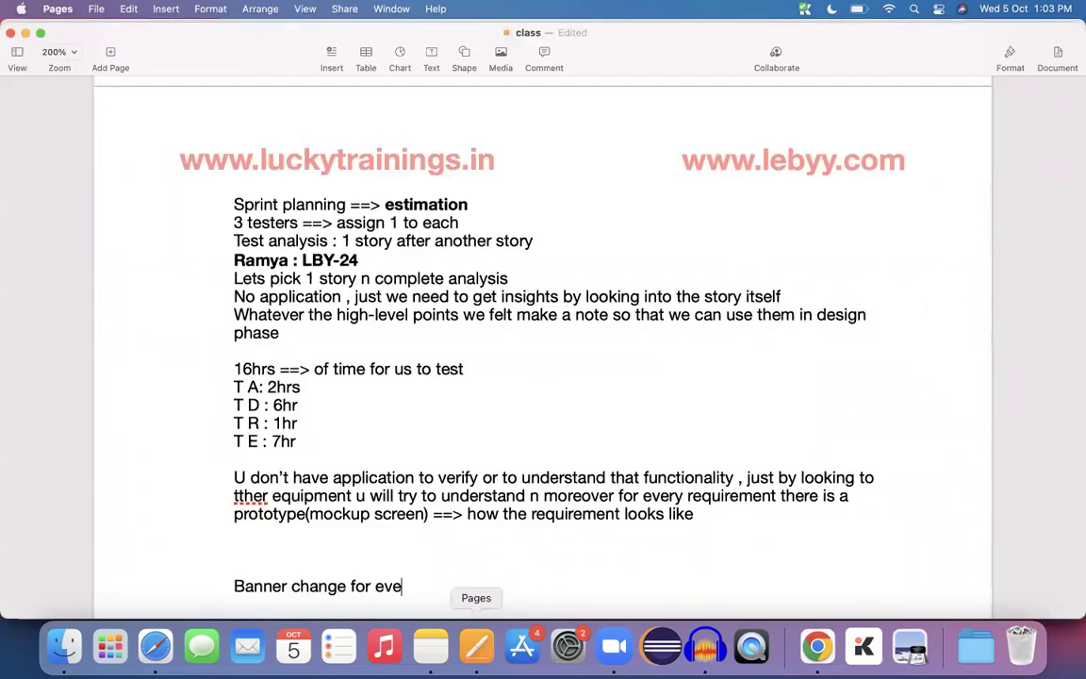
text(ry 10secs)
key(Return)
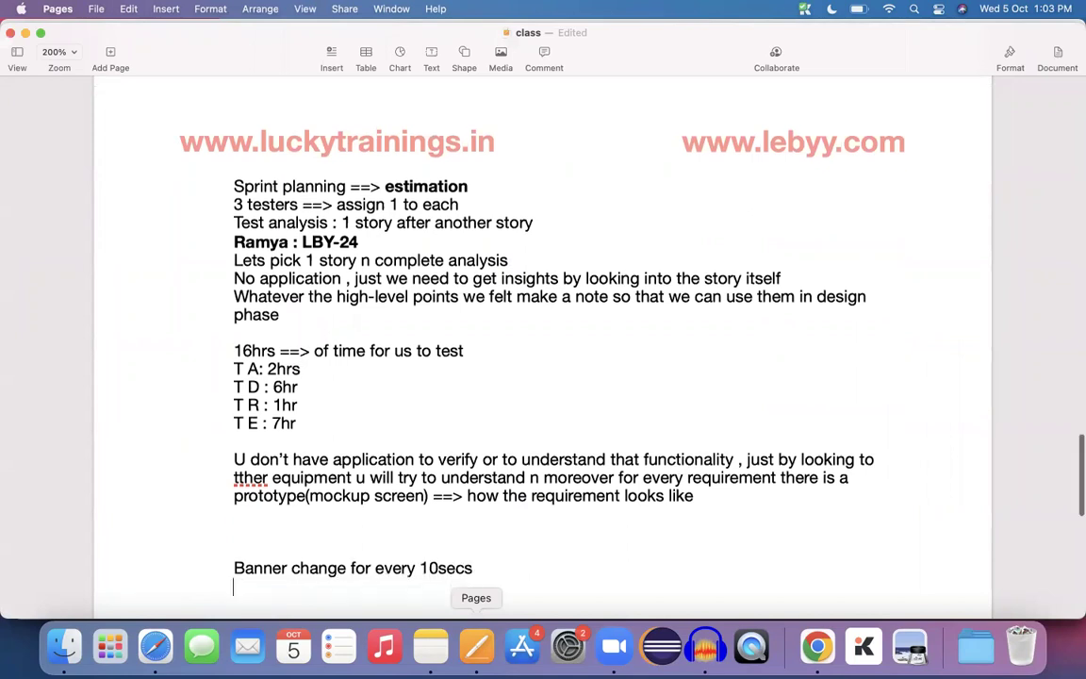
text(no edit on the banner)
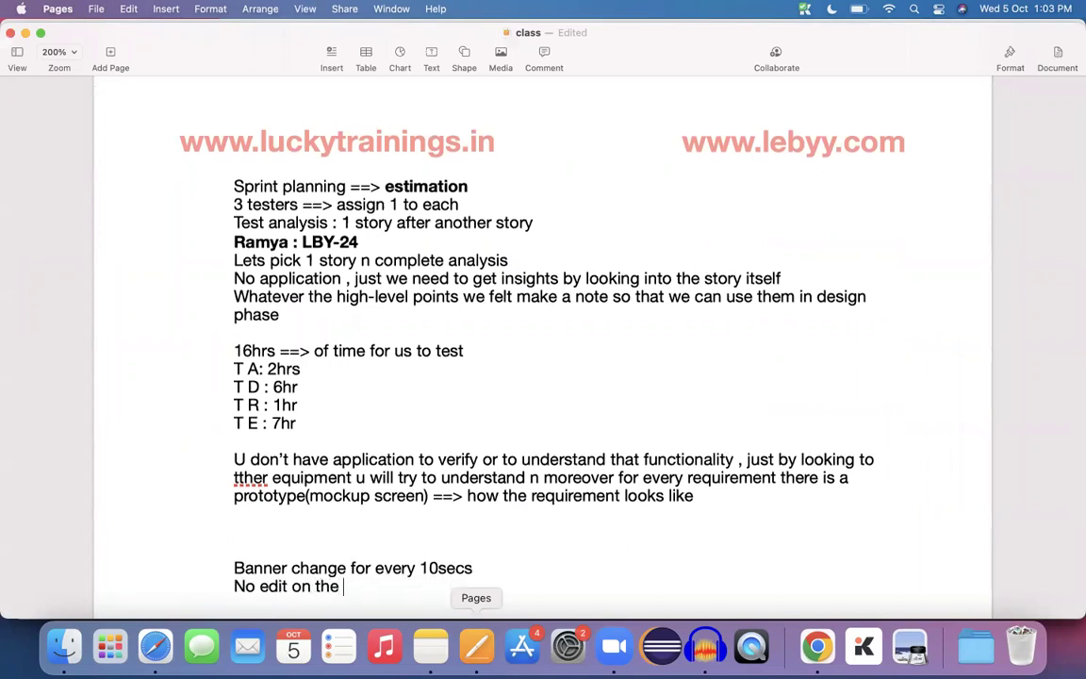
key(Return)
- Check the arrow criterion in the Chrome story and add the line "Left and right arrows should display" to the Pages notes
text(l)
key(super+Tab)
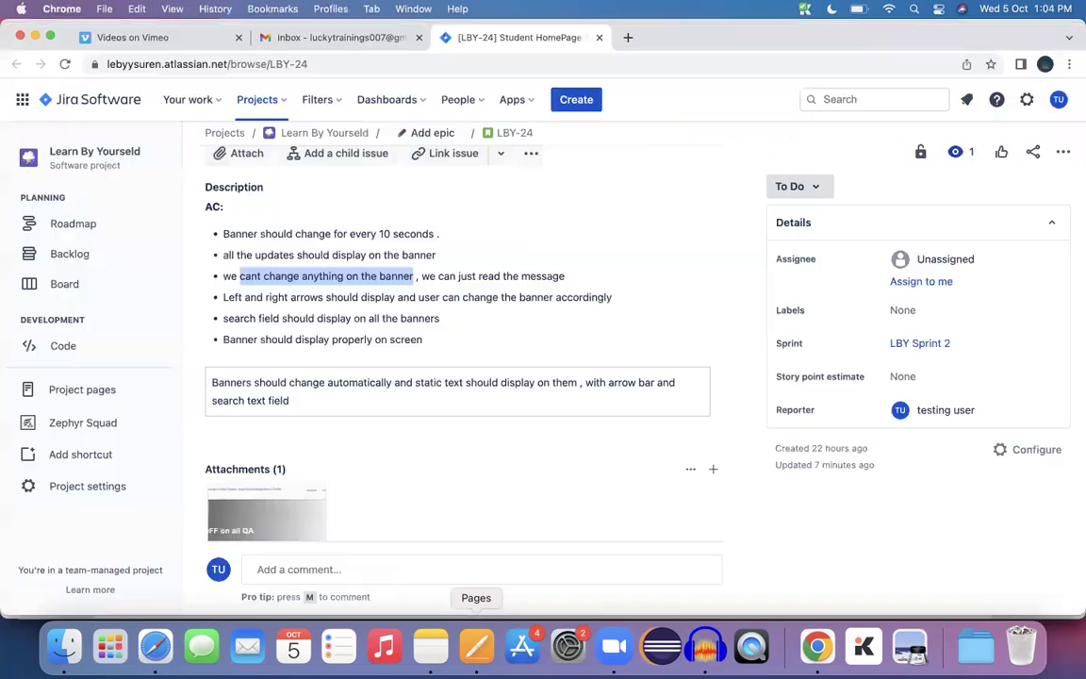
drag(245, 297, 365, 295)
key(super+Tab)
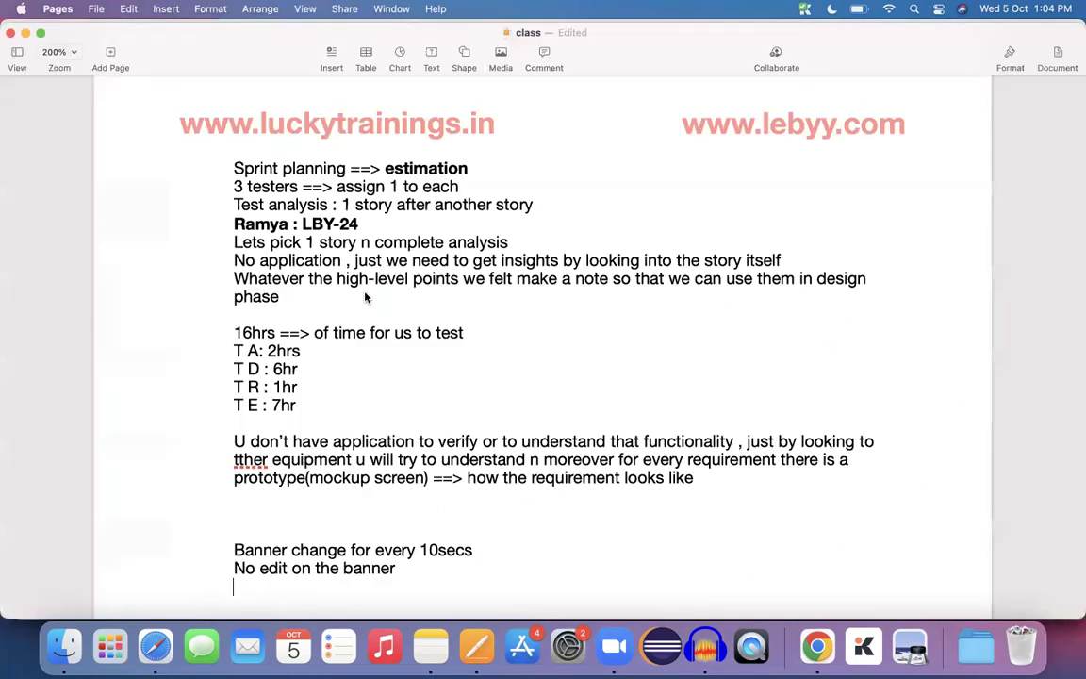
text(Left and right a)
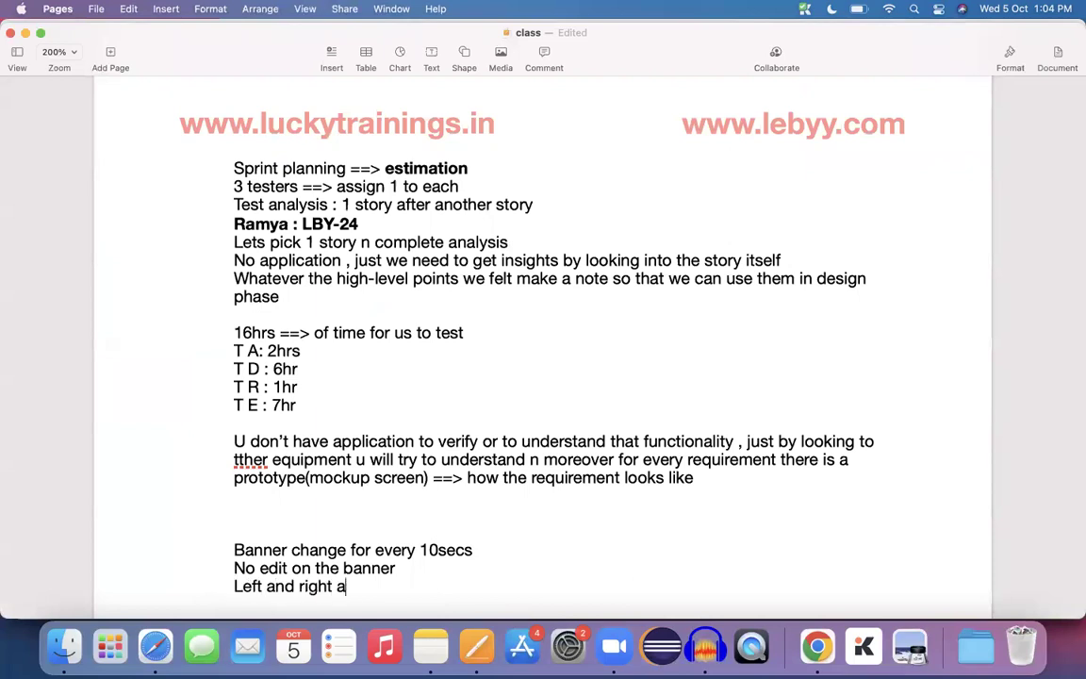
text(rrows shoudl display)
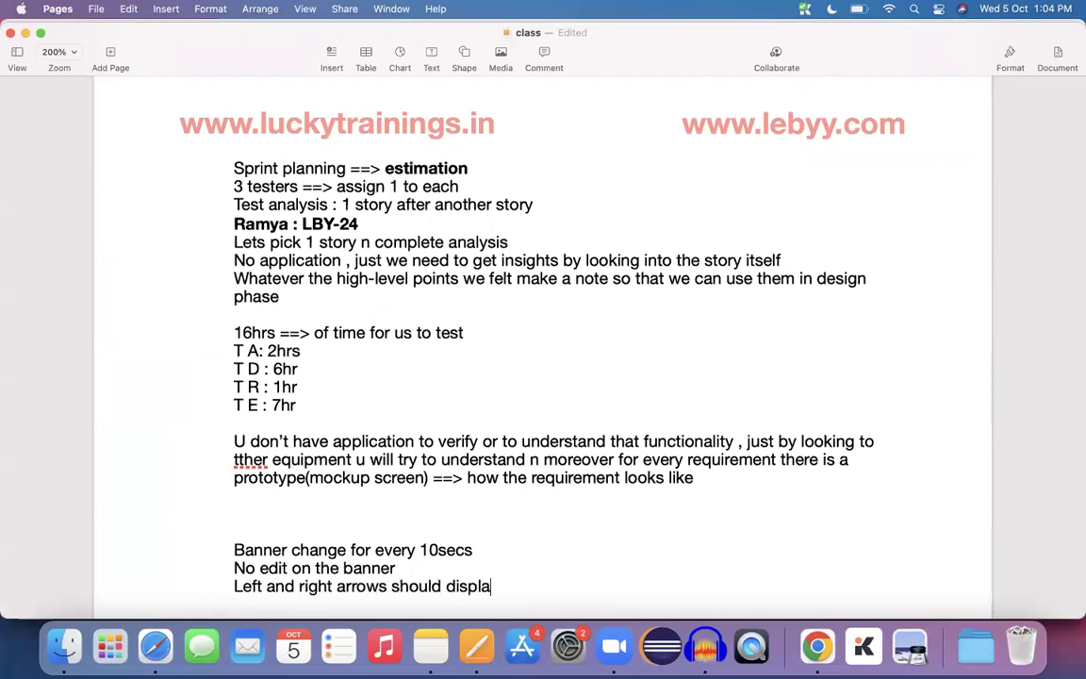
- Check the search field criterion in the Chrome story and add the line "Sareach field should display" to the Pages notes
key(super+Tab)
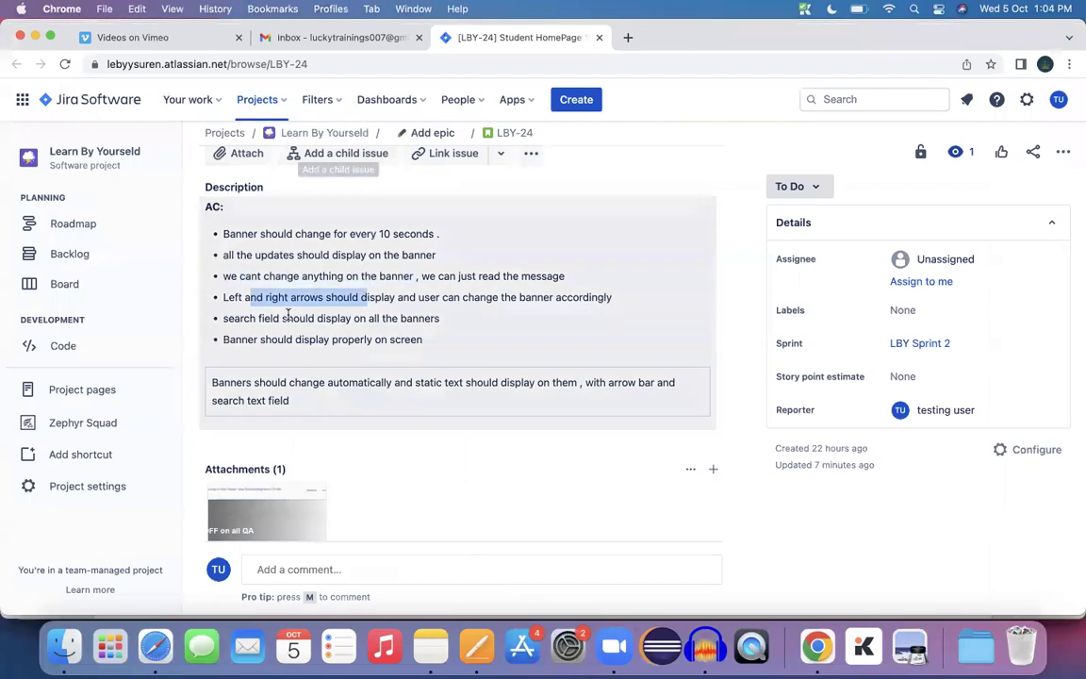
drag(259, 318, 381, 318)
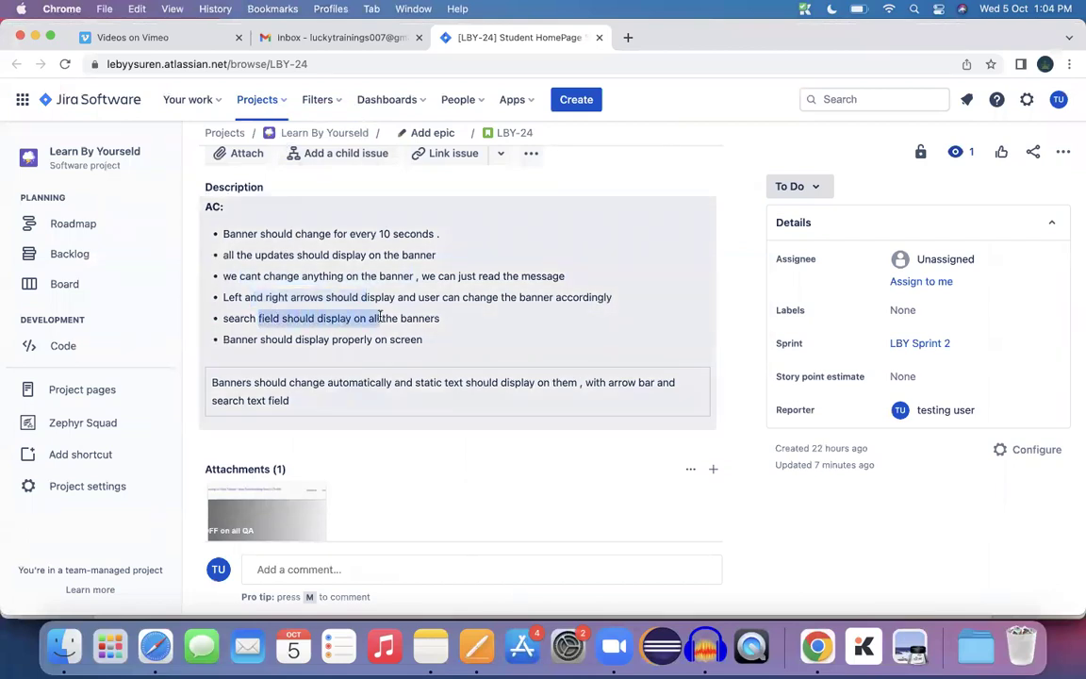
key(super+Tab)
key(Return)
text(sarea)
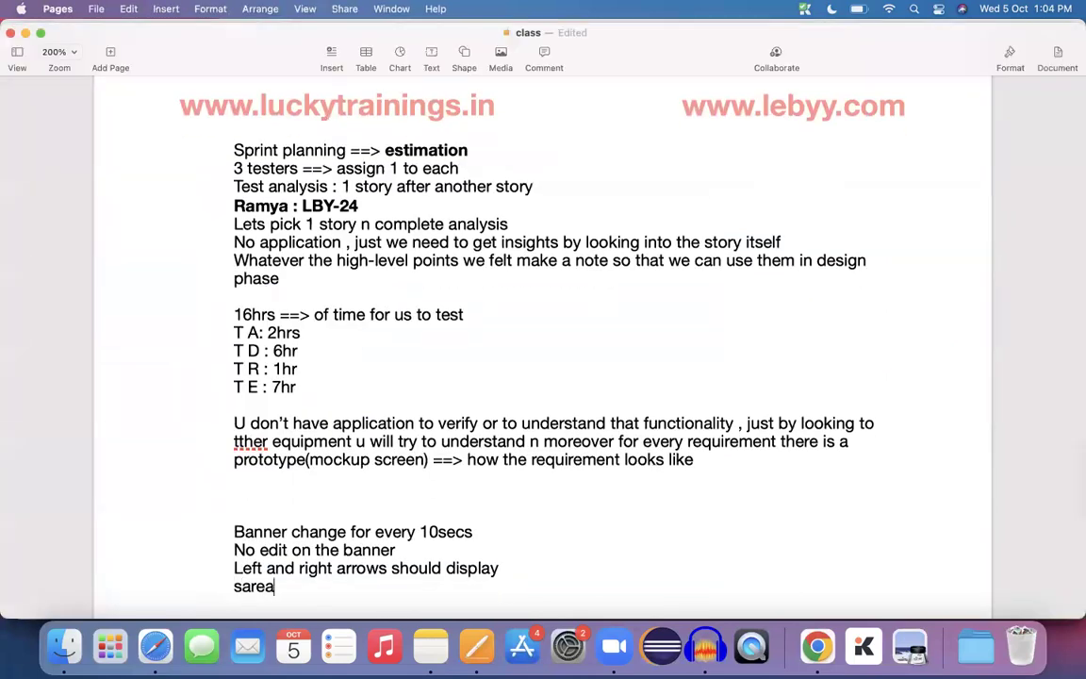
text(ch field should d)
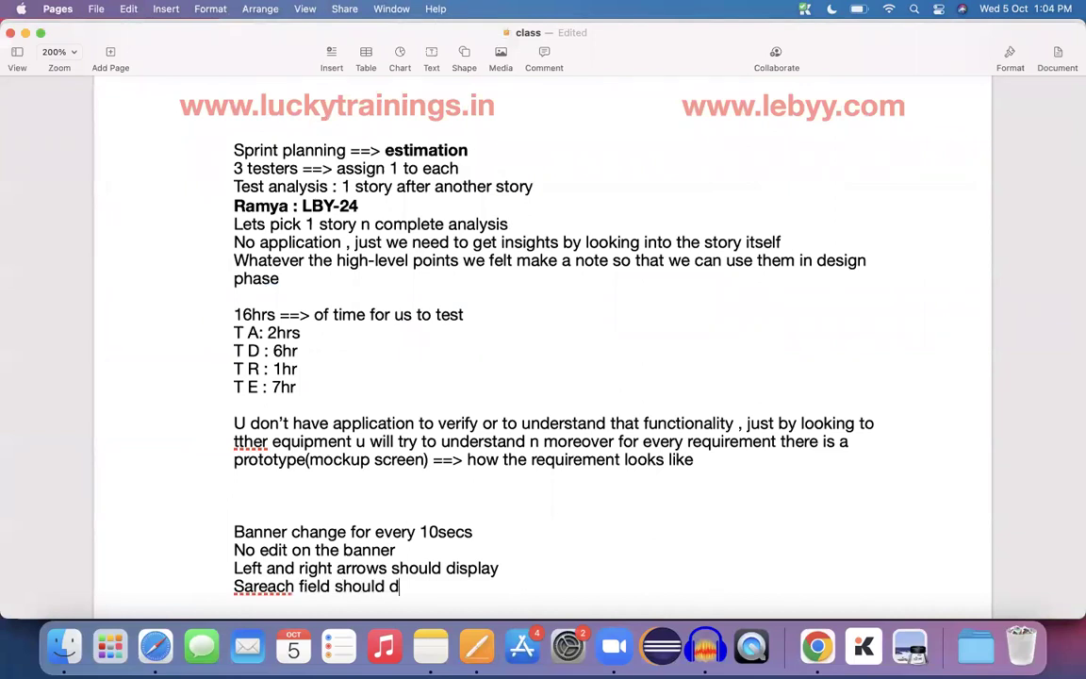
text(isplay)
scroll(566, 330, down, 1)
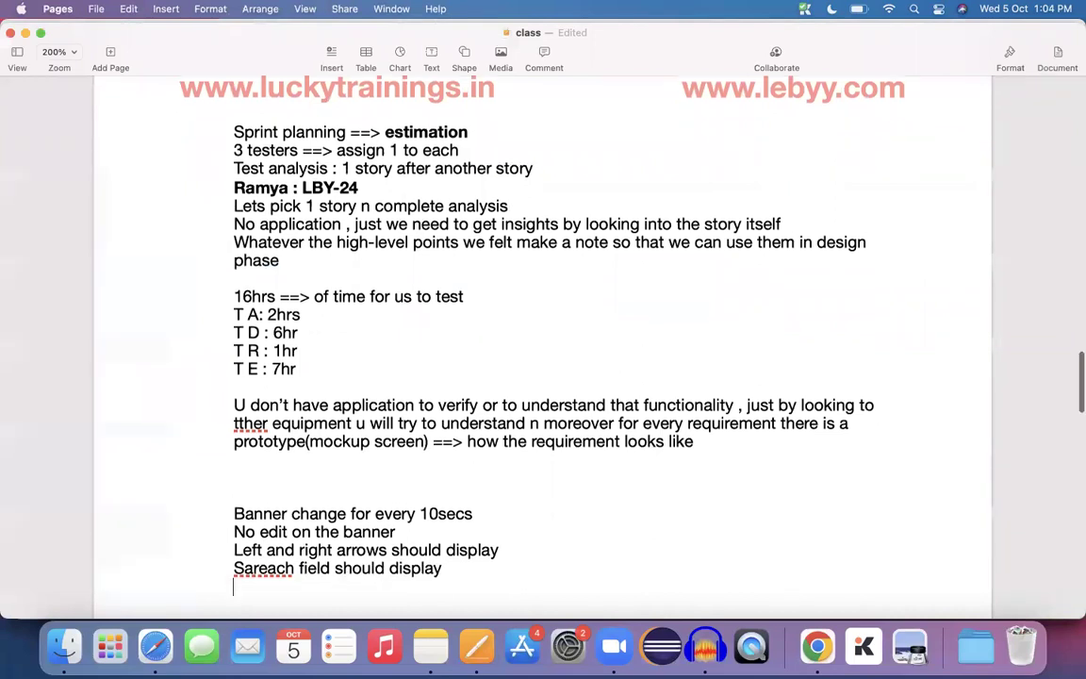
- Select the four banner points, show the text formatting options, and highlight all notes from "Sprint planning" through the search field line
key(super+shift+Left)
key(shift+Up)
key(shift+Up)
key(shift+Up)
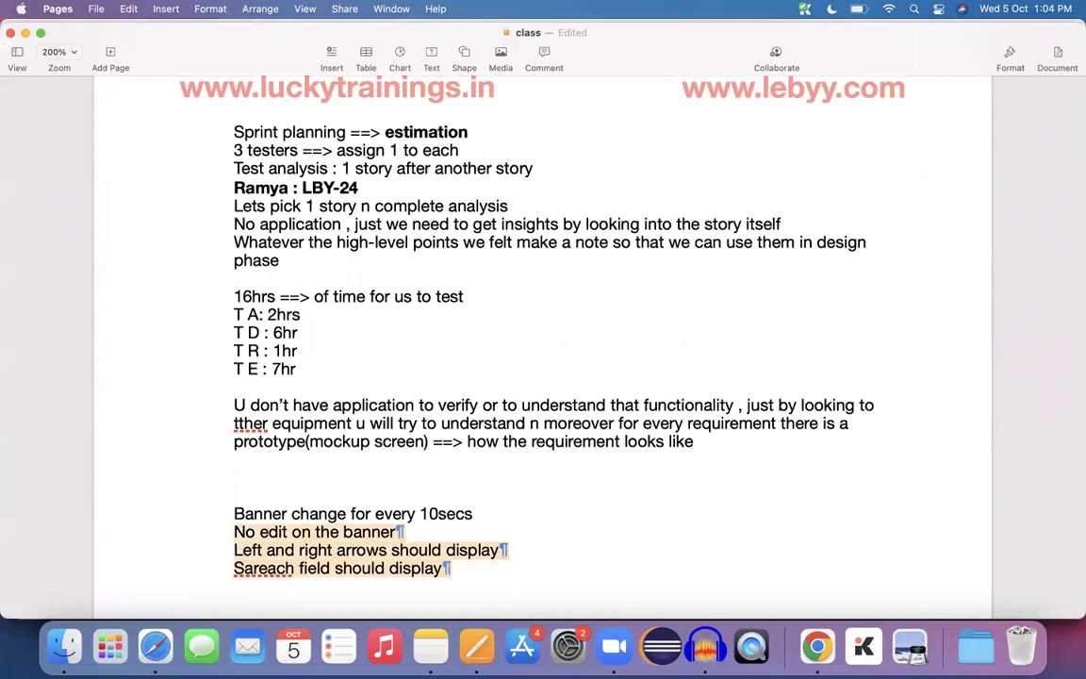
click(1009, 54)
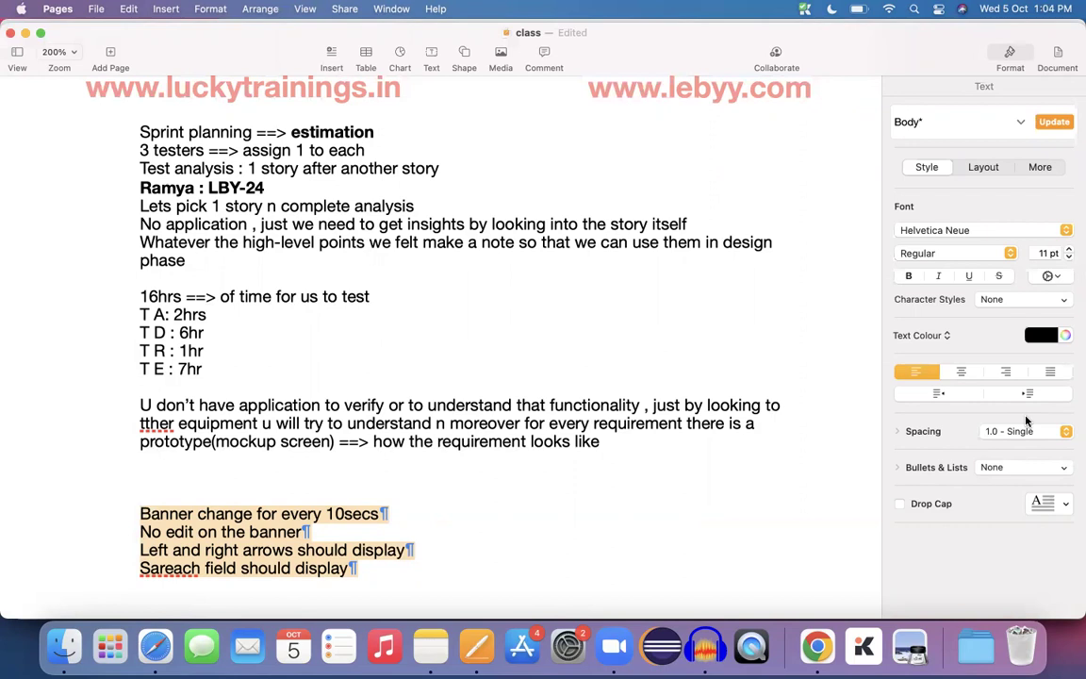
click(403, 576)
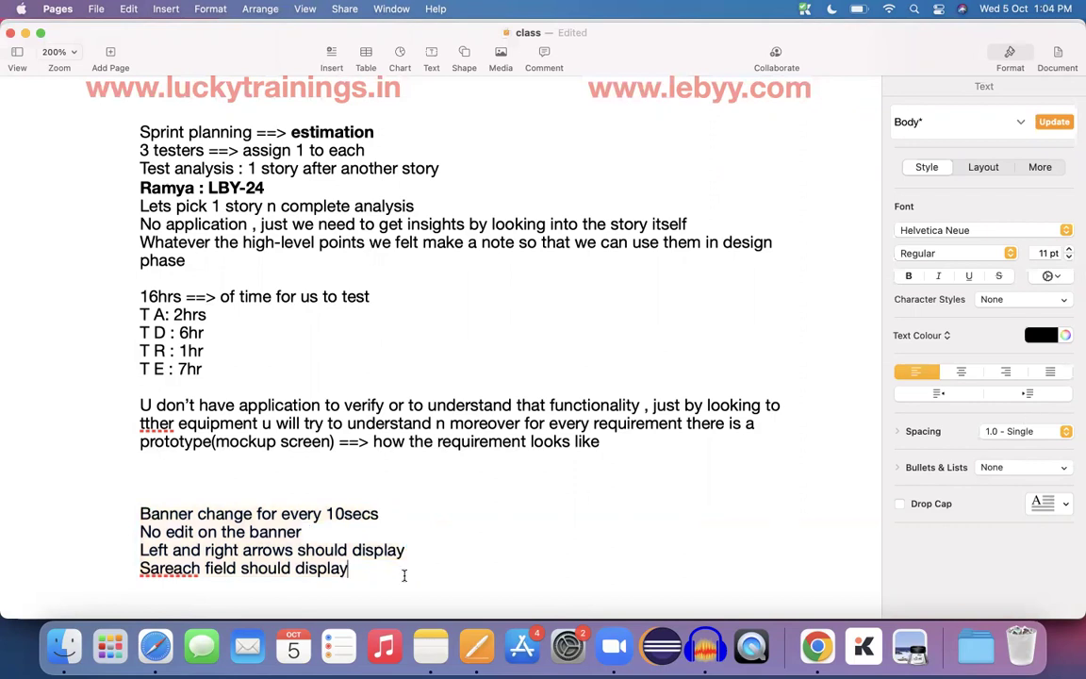
drag(404, 576, 350, 584)
click(128, 133)
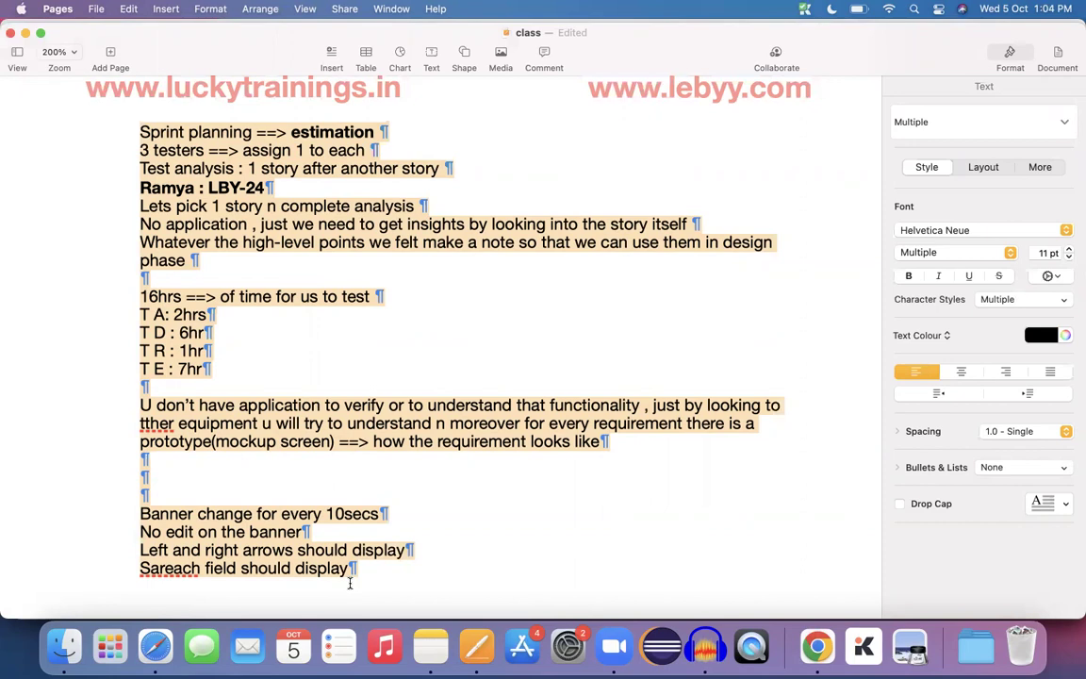
- Switch to the LBY-24 story in Chrome, examine the slider.png mockup at full size, and close it
click(826, 660)
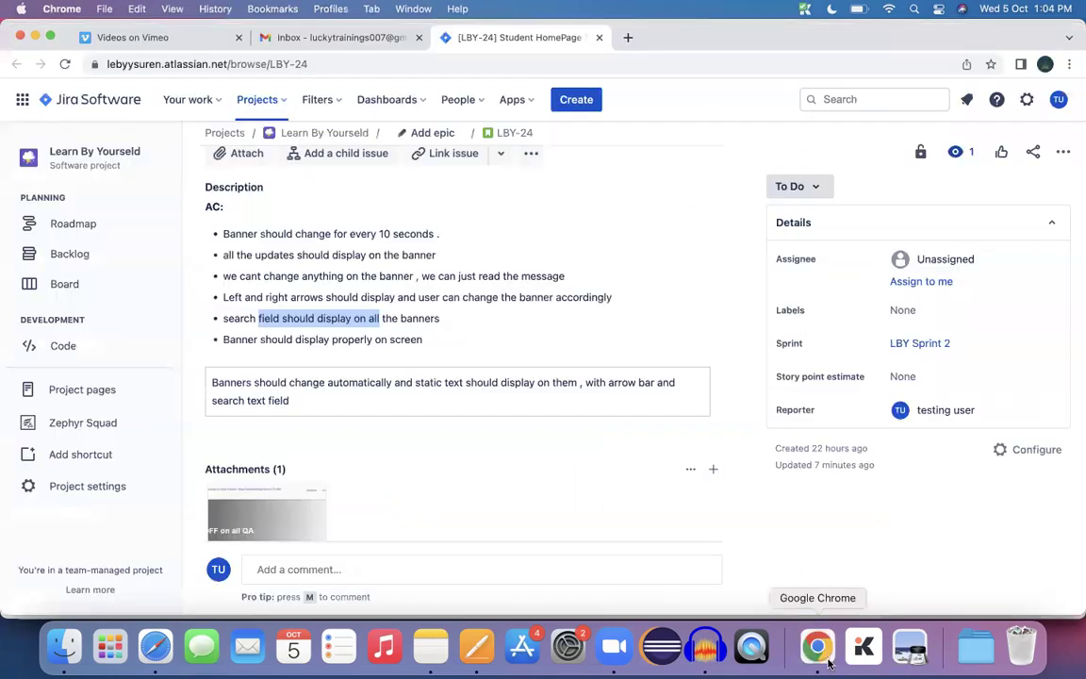
click(264, 512)
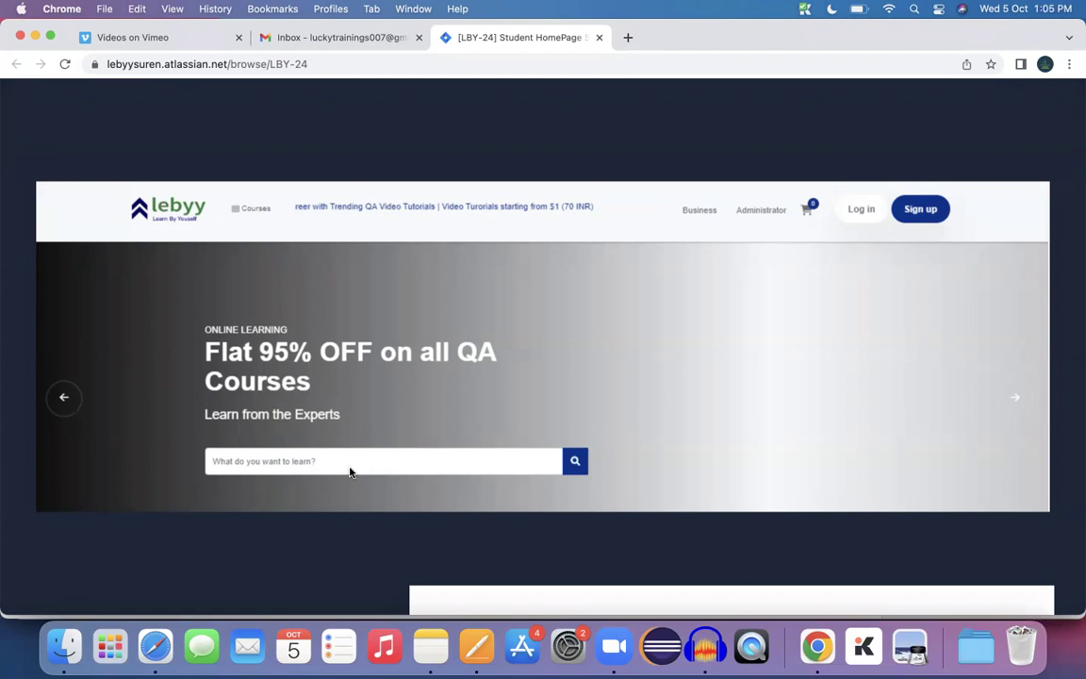
key(Escape)
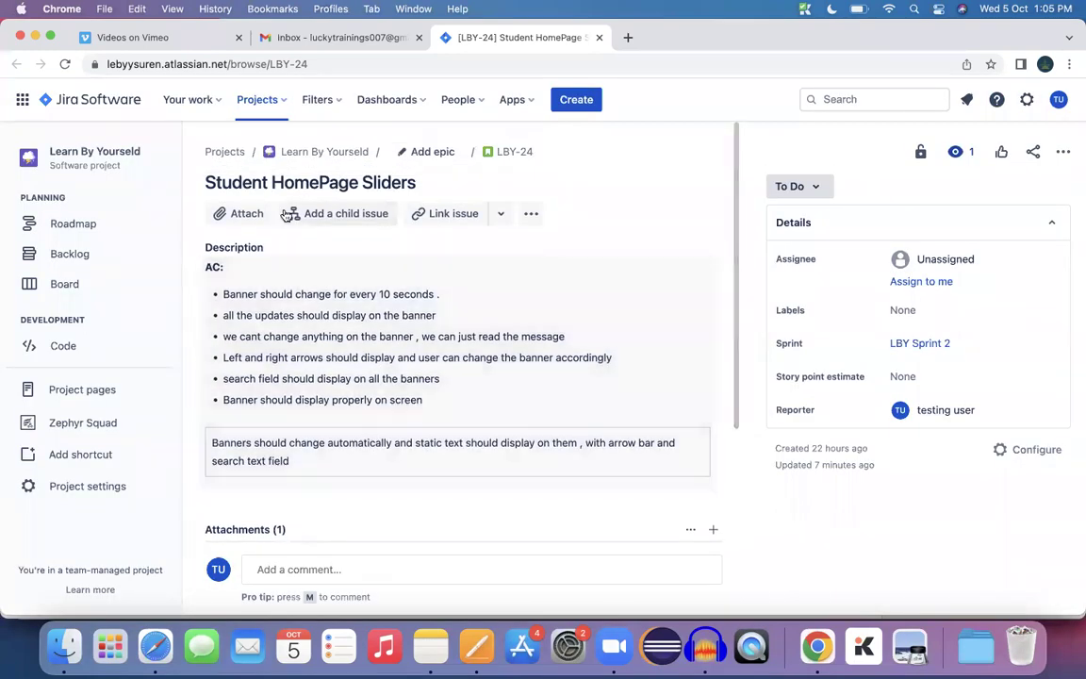